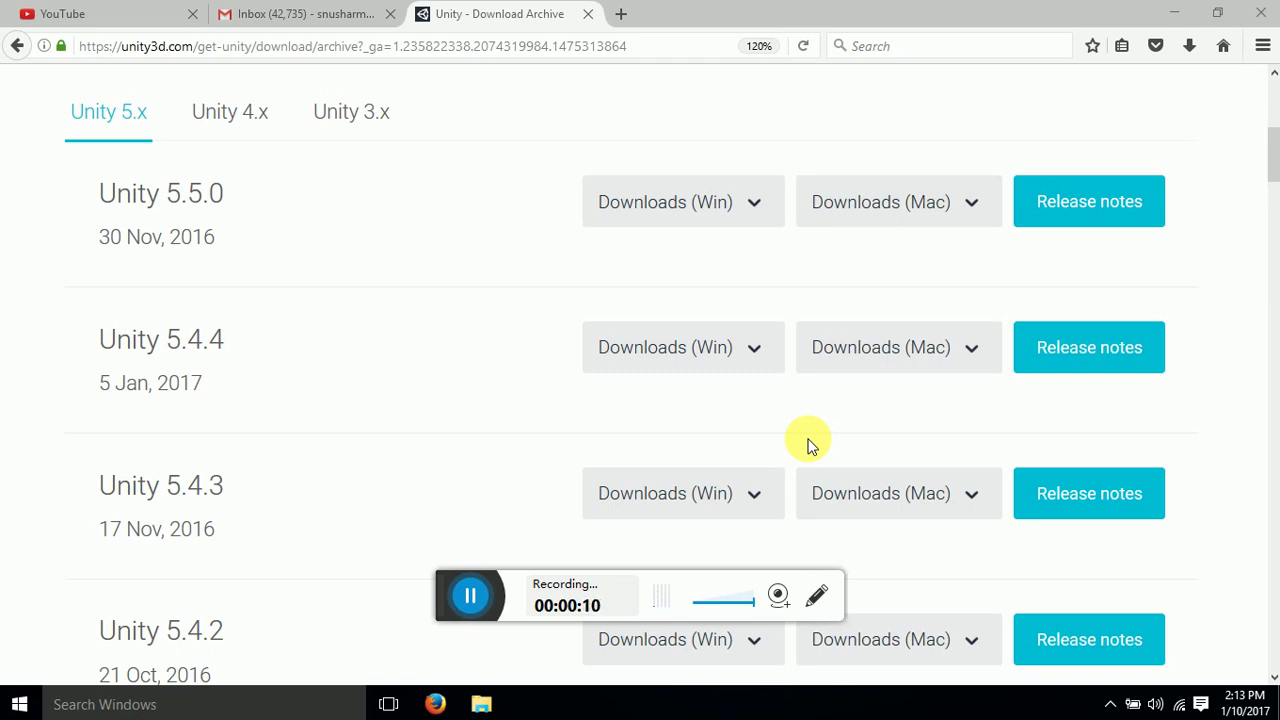
Select the unity3d.com part of the download page's address.
scroll(497, 229, "up", 6)
key("ctrl+l")
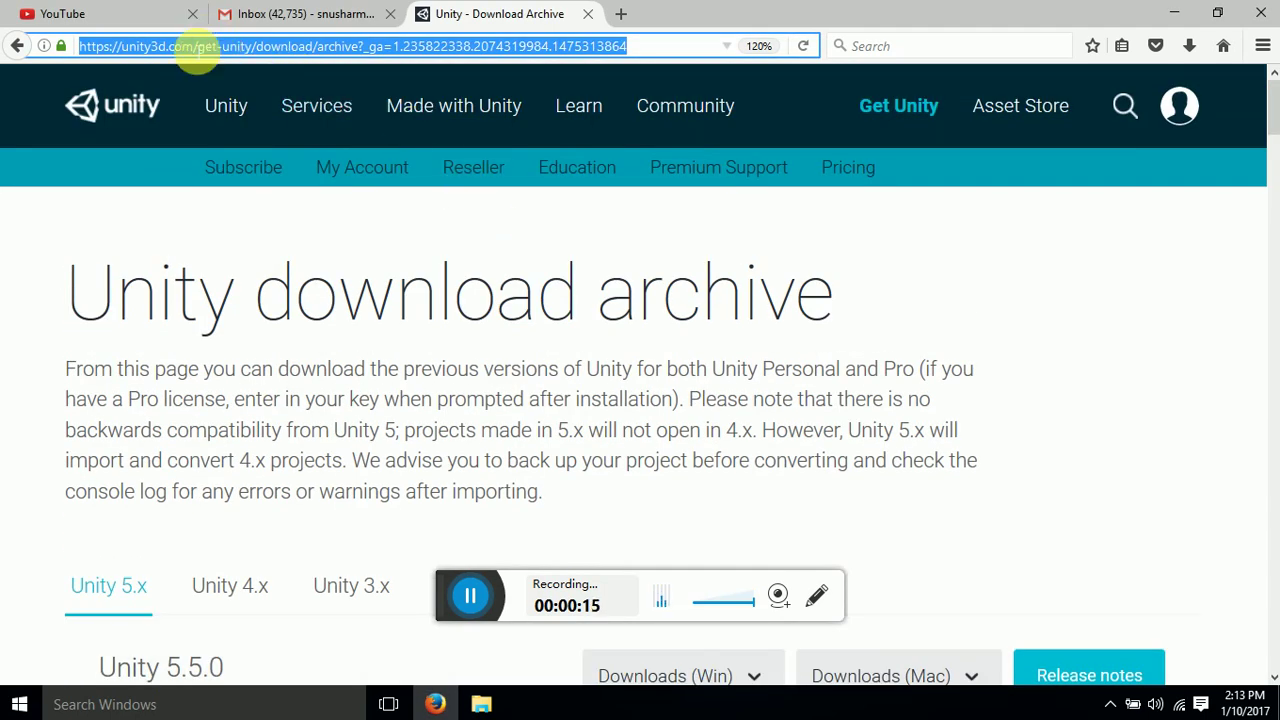
right_click(197, 52)
left_click_drag(200, 47, 121, 52)
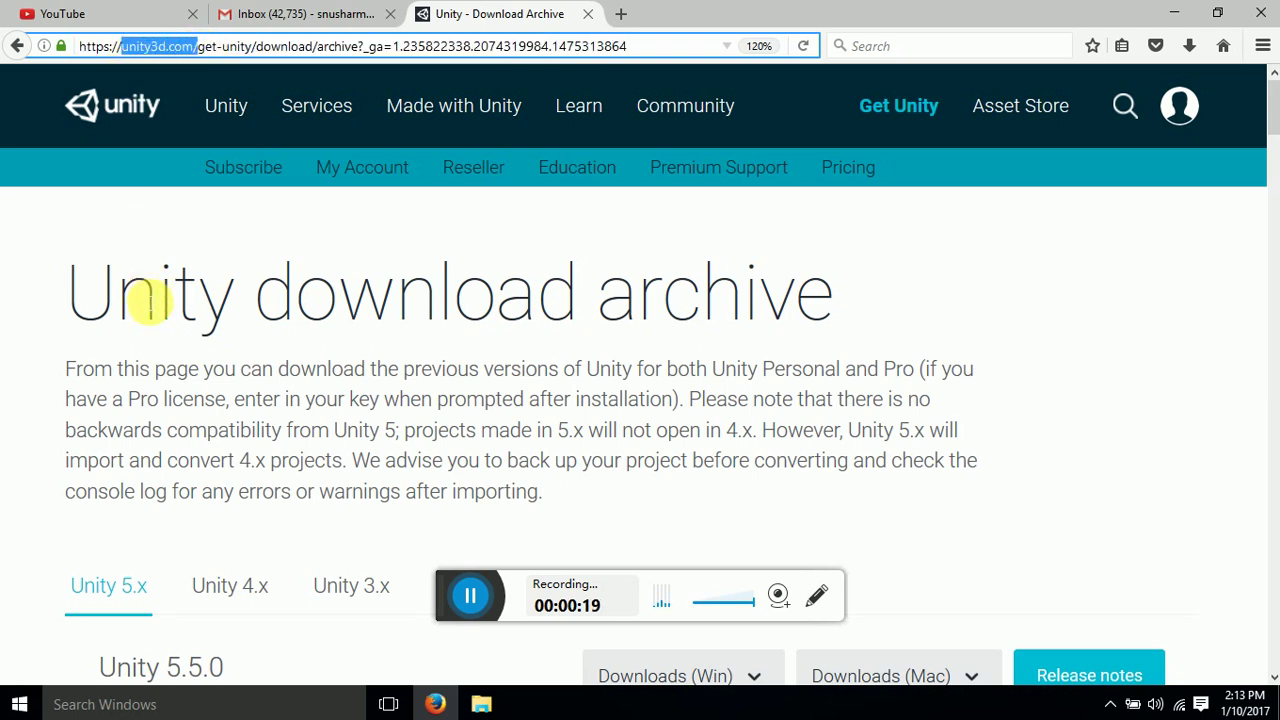
Browse the download page, viewing and closing the Unity 5.5.0 Windows download options.
scroll(130, 482, "down", 5)
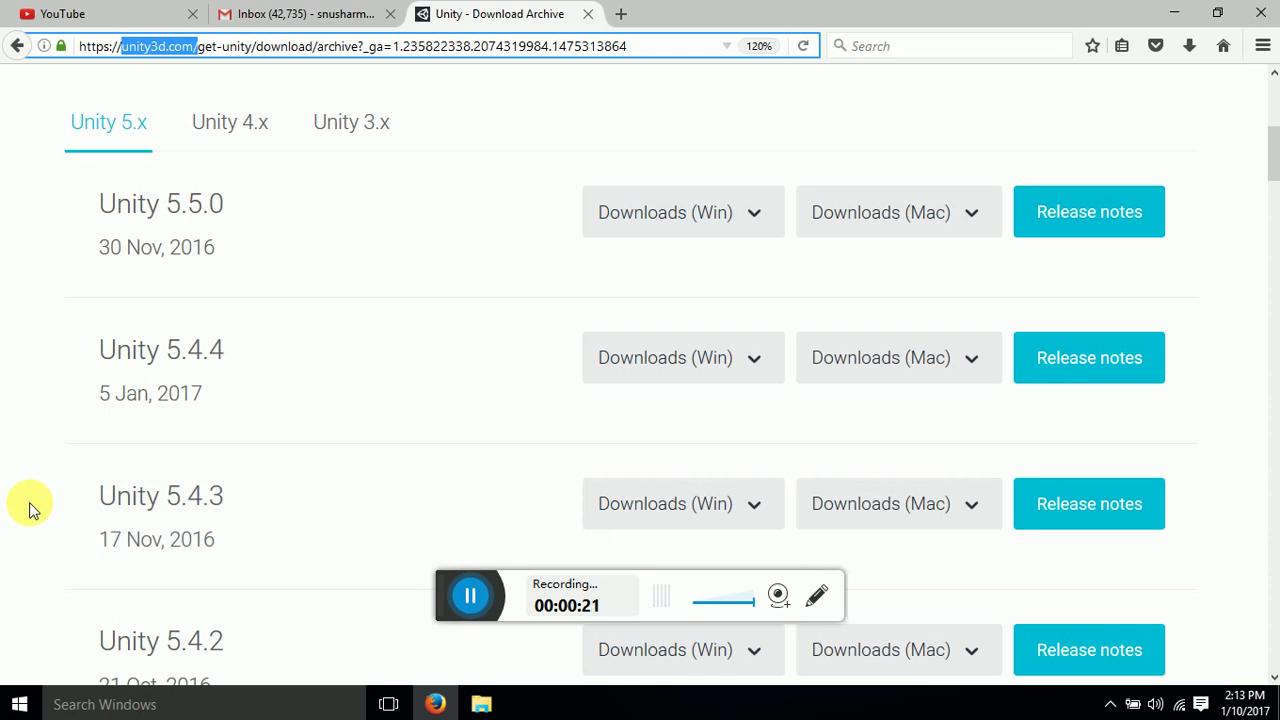
scroll(30, 510, "down", 18)
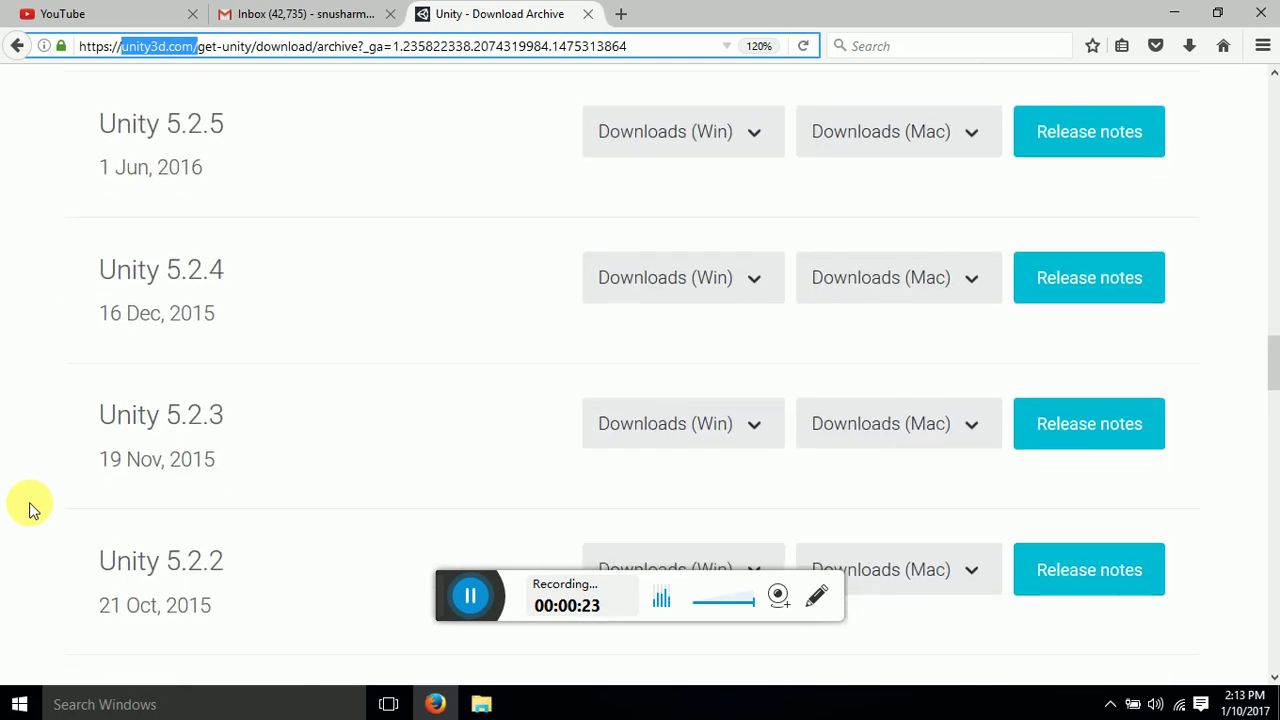
scroll(30, 510, "down", 20)
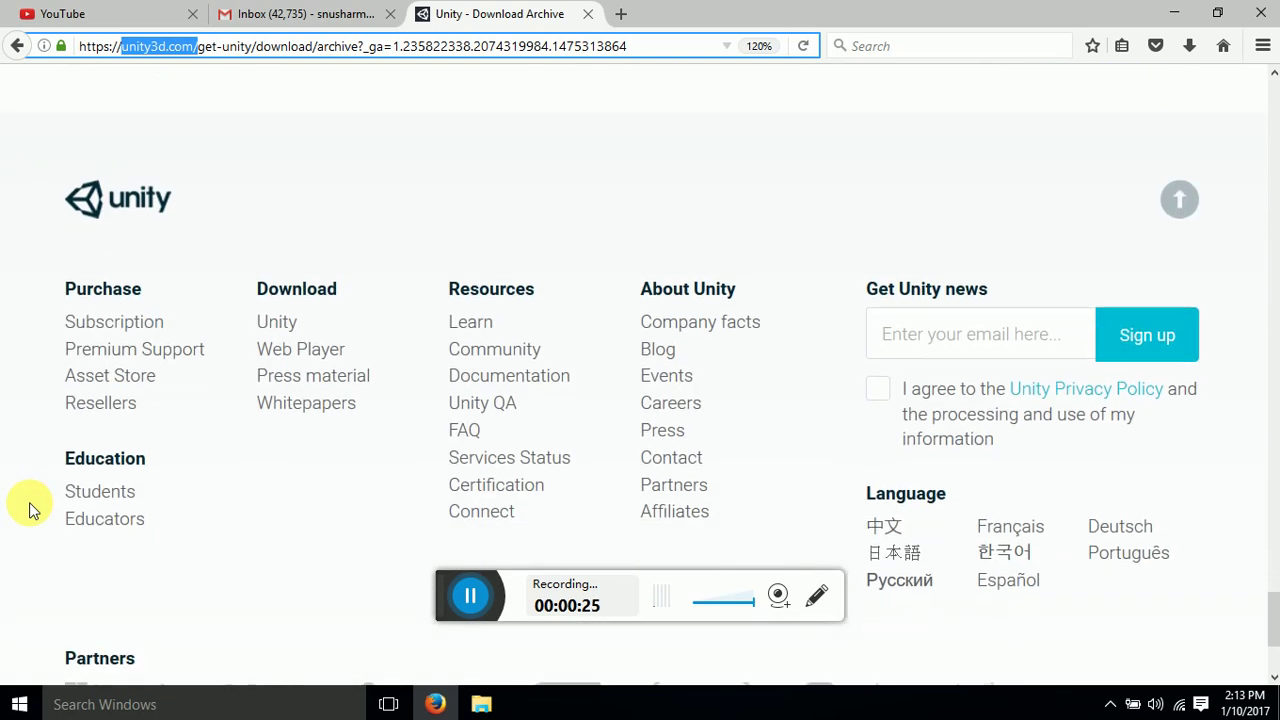
scroll(30, 510, "up", 4)
scroll(30, 510, "up", 20)
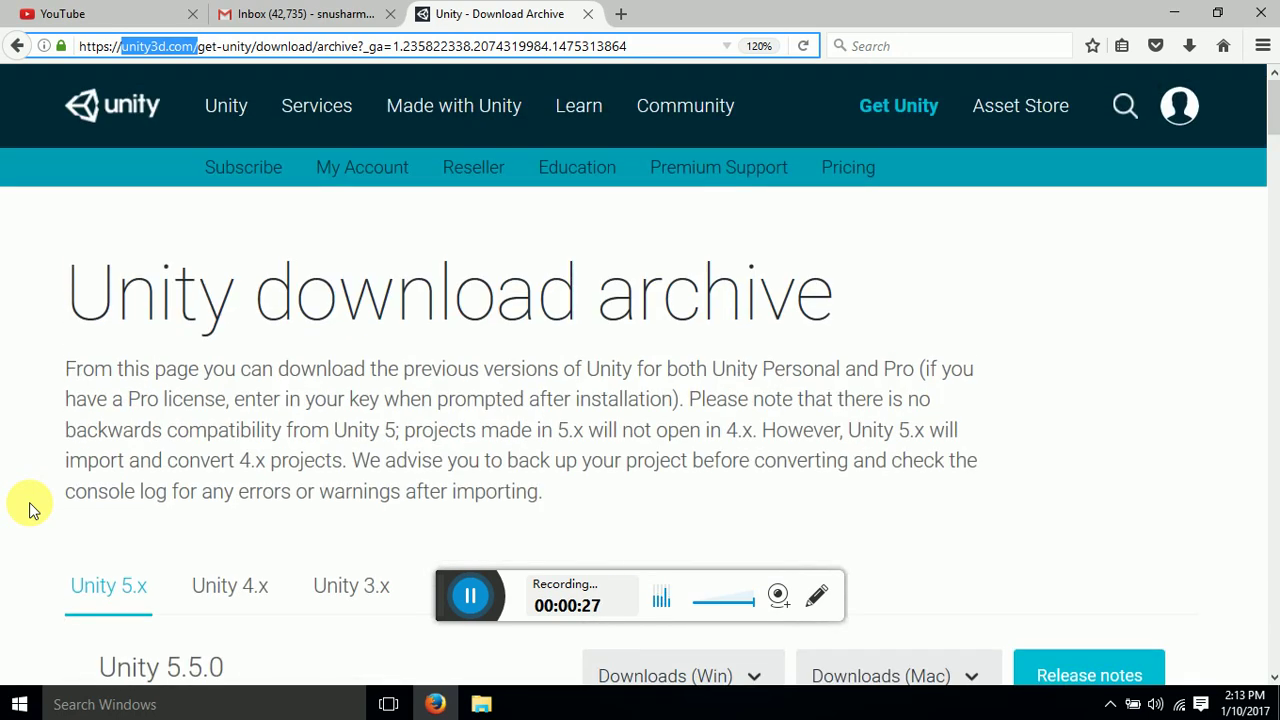
scroll(30, 510, "down", 3)
scroll(30, 510, "down", 3)
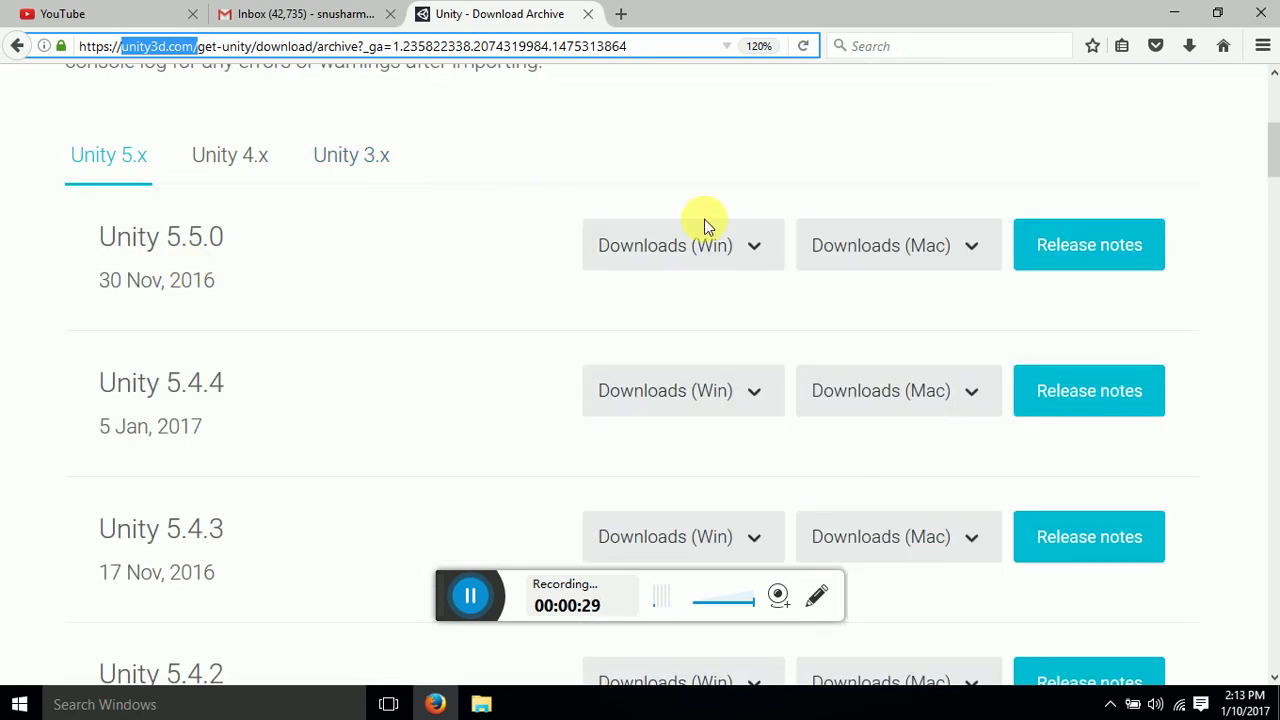
left_click(757, 246)
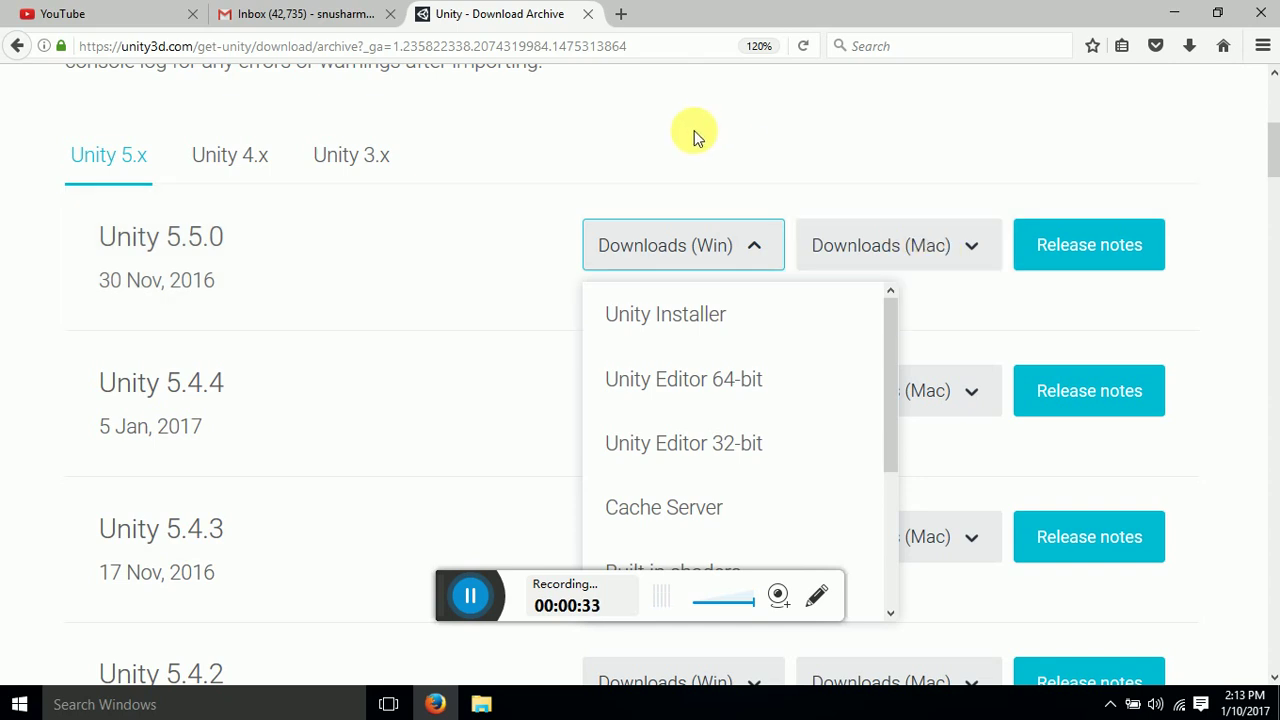
left_click(695, 133)
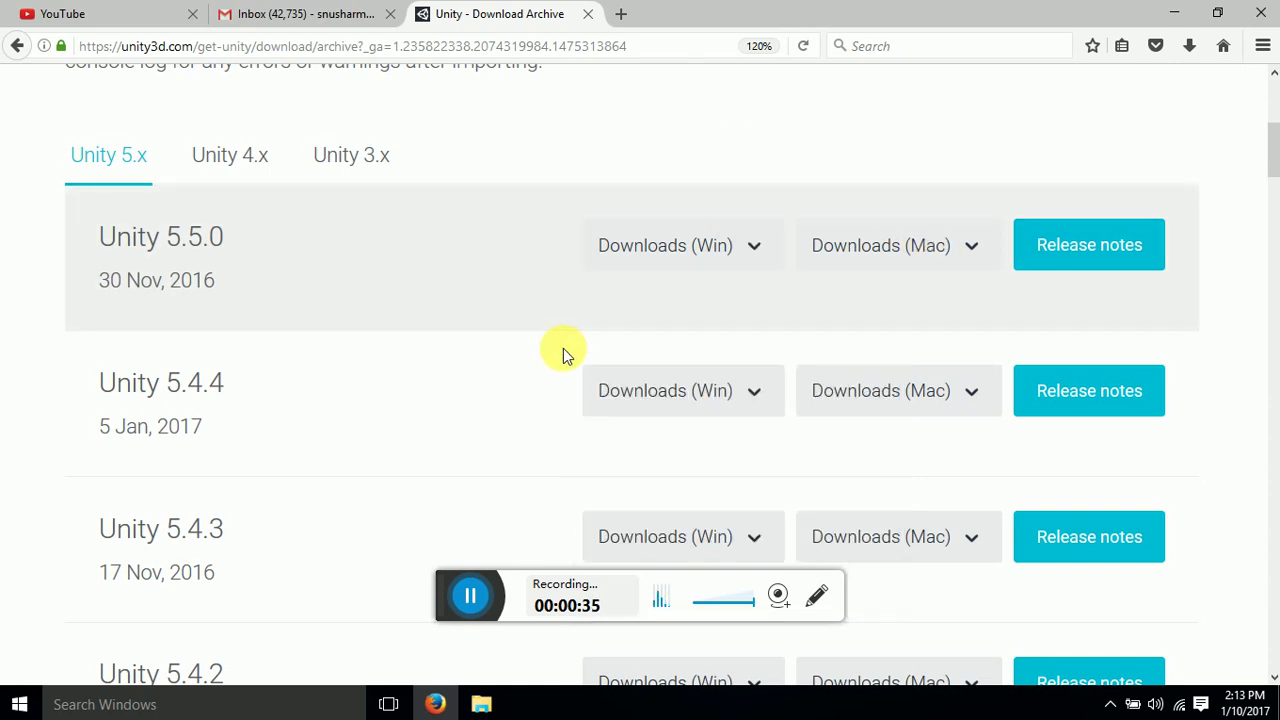
Launch Unity.exe from the E:\softwares\unity\Editor folder.
mouse_move(483, 700)
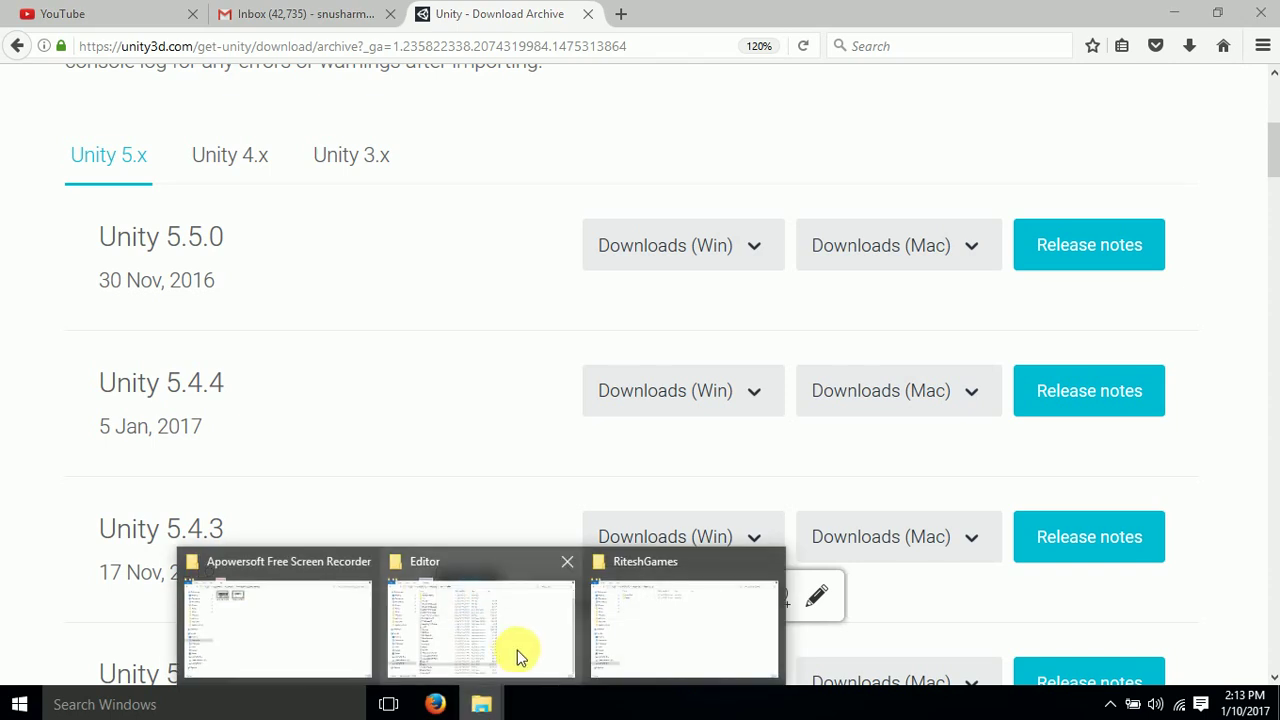
left_click(497, 565)
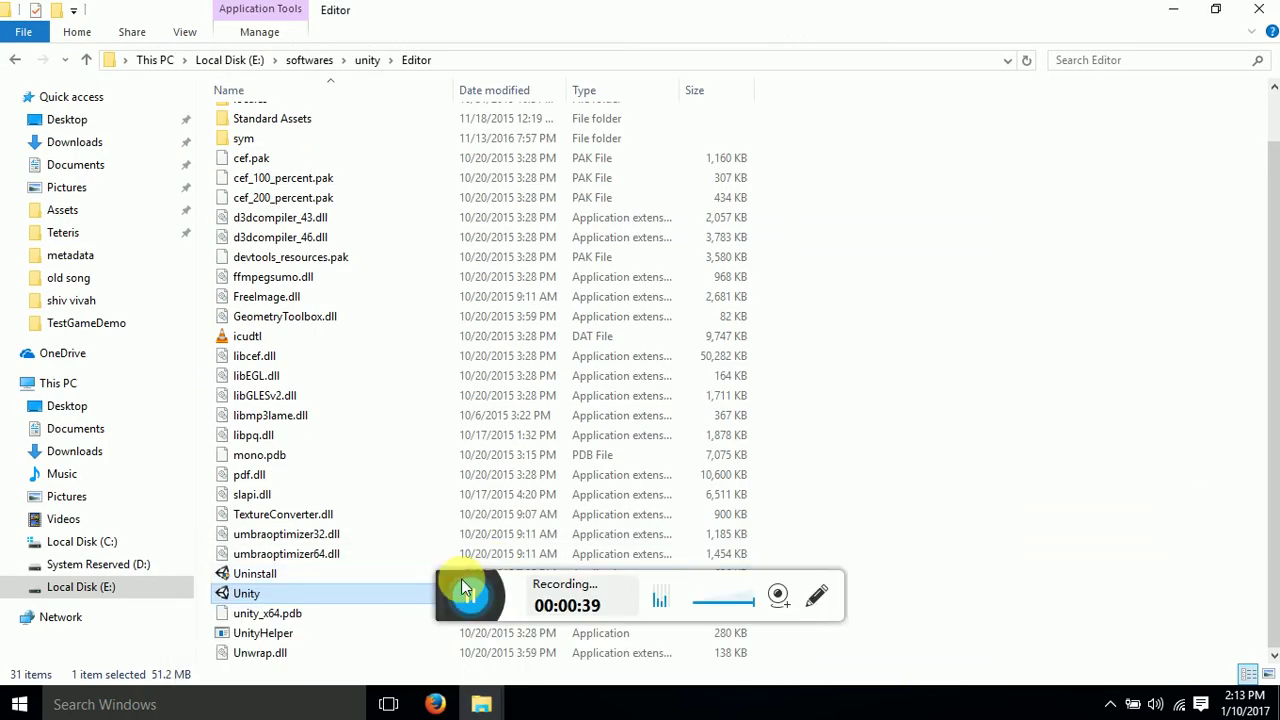
double_click(247, 595)
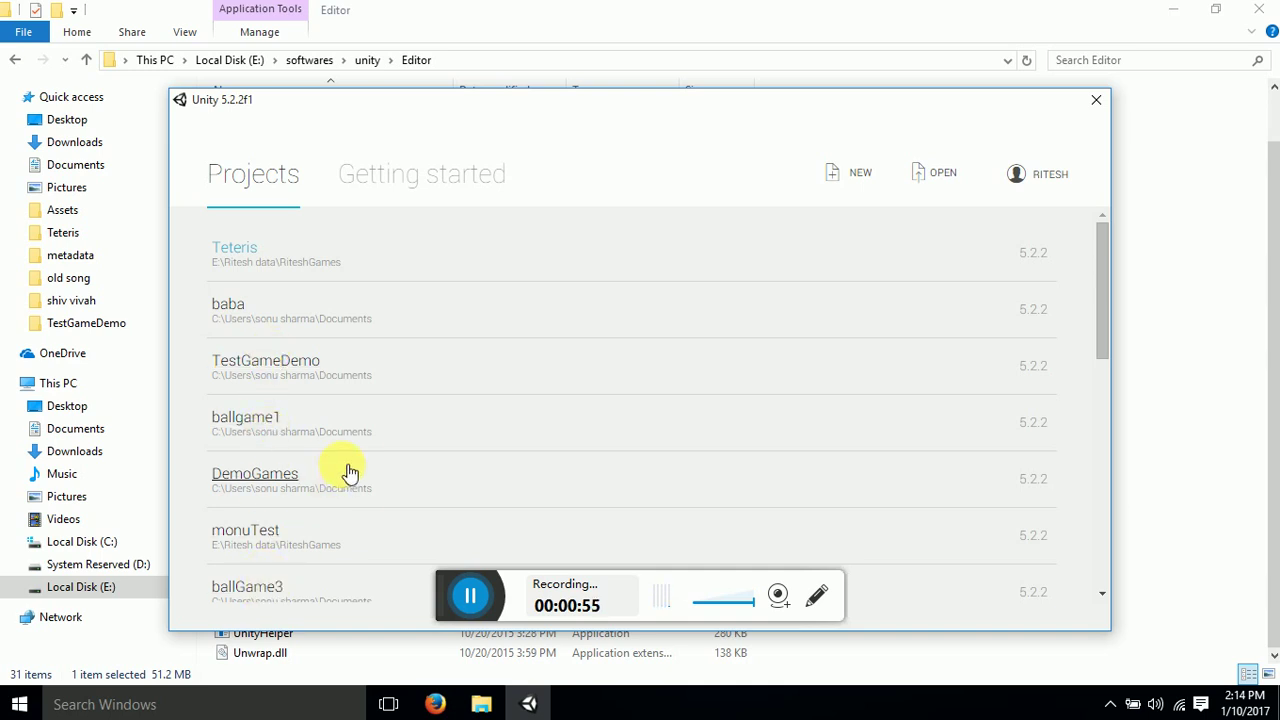
Start a new project named videoTutorials and set it to 3D.
left_click(866, 178)
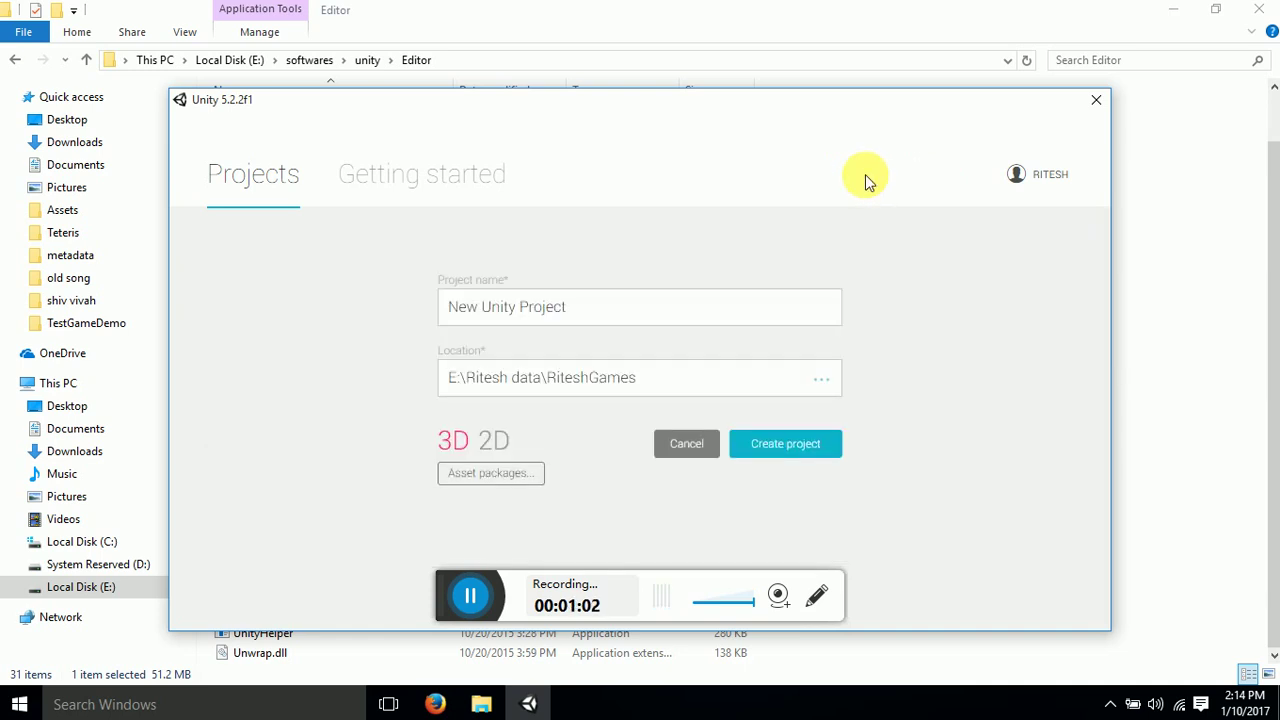
left_click_drag(586, 318, 406, 325)
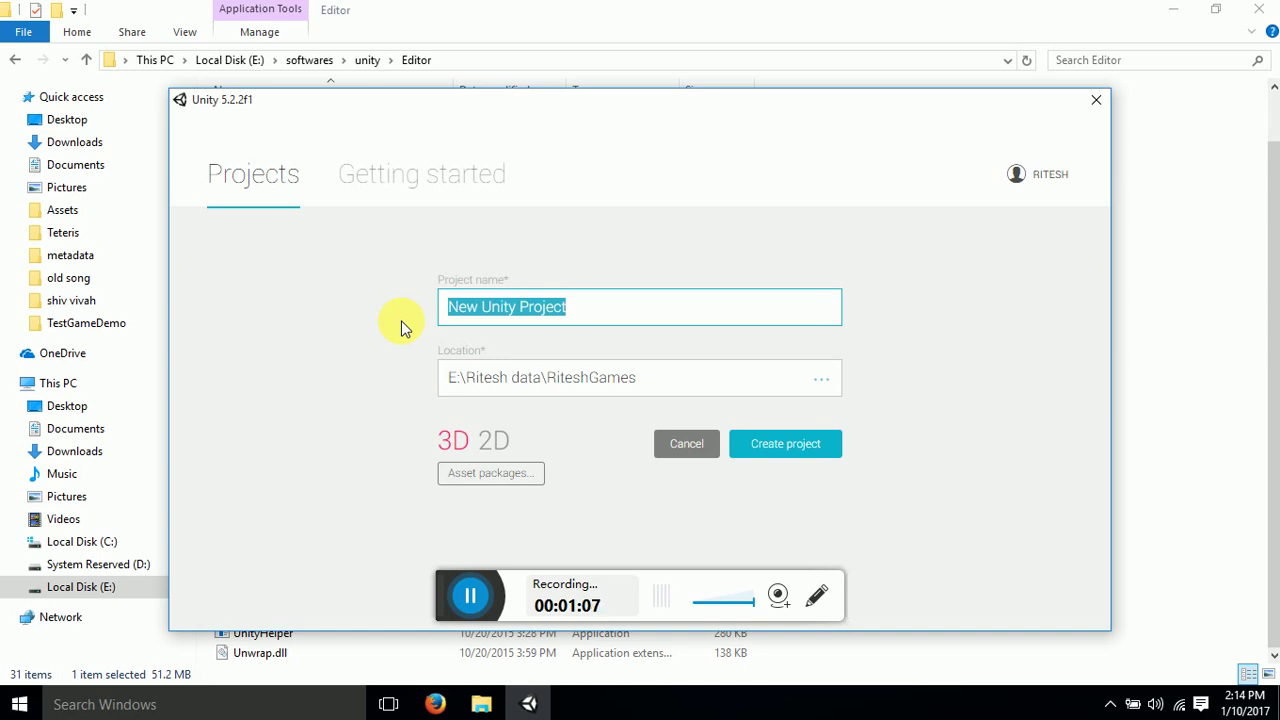
type("video")
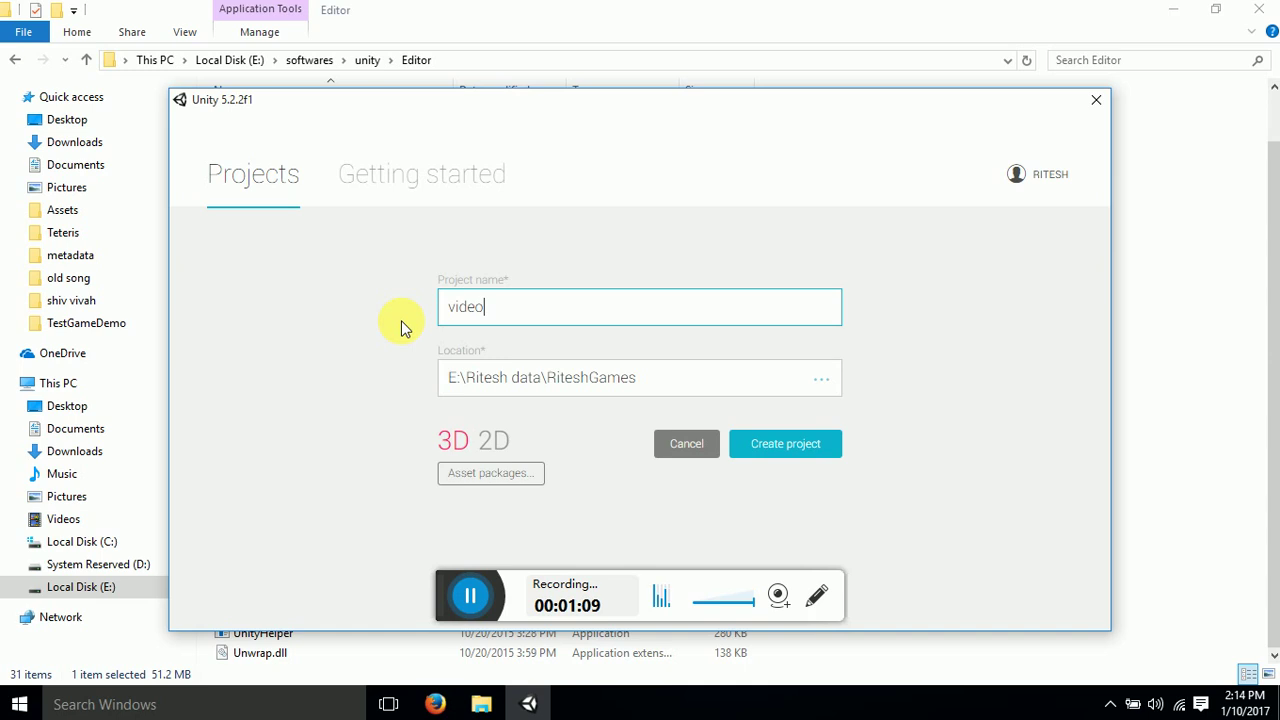
type("Tutorials")
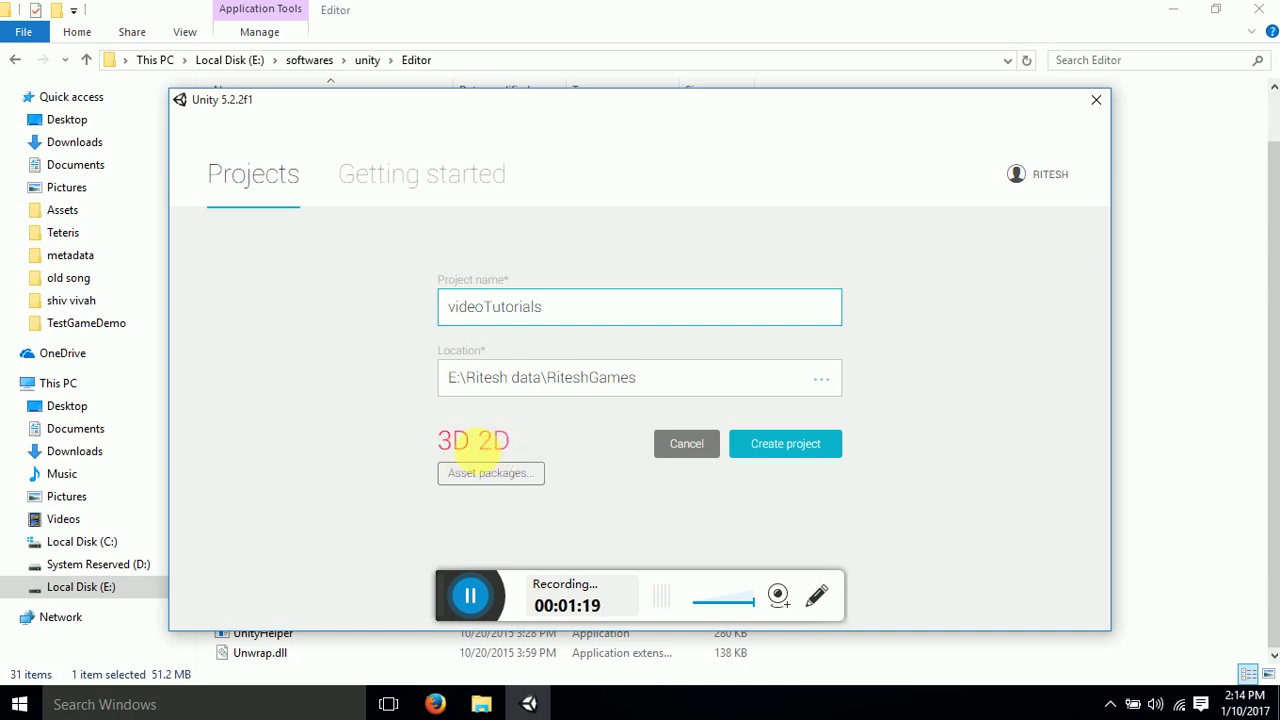
left_click(467, 447)
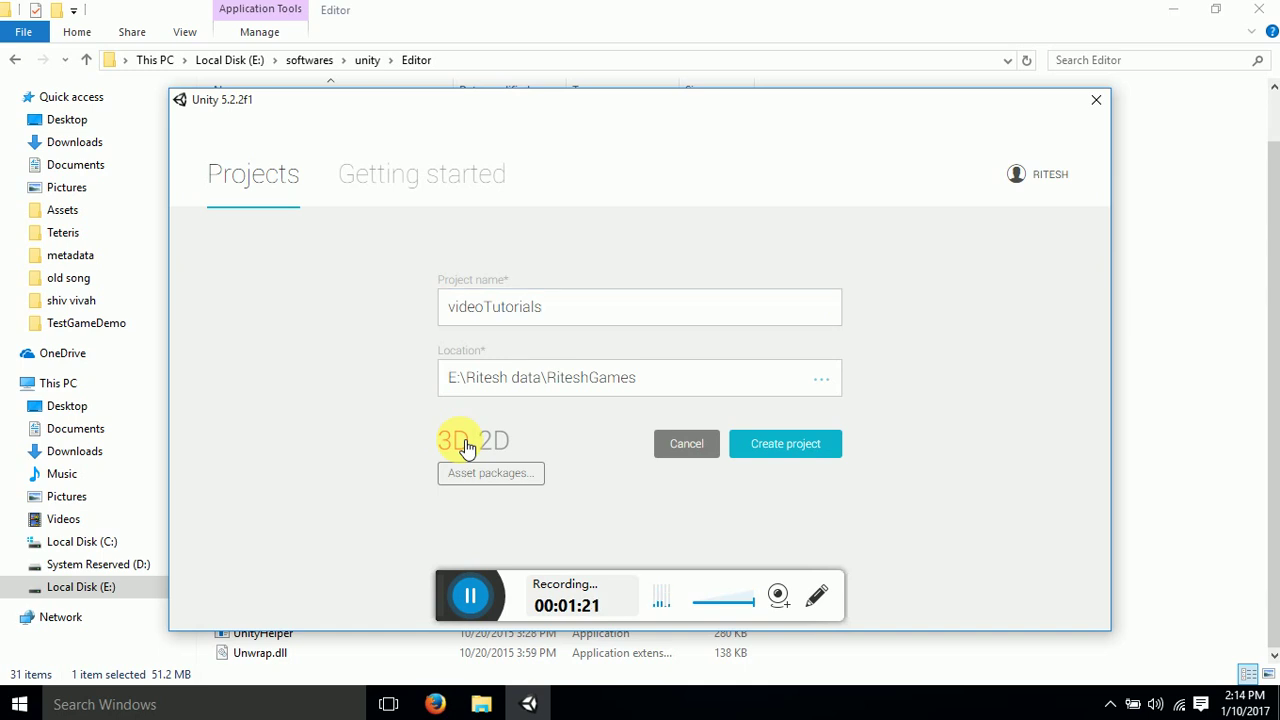
Create the videoTutorials 3D project and let it open in the editor.
left_click(782, 443)
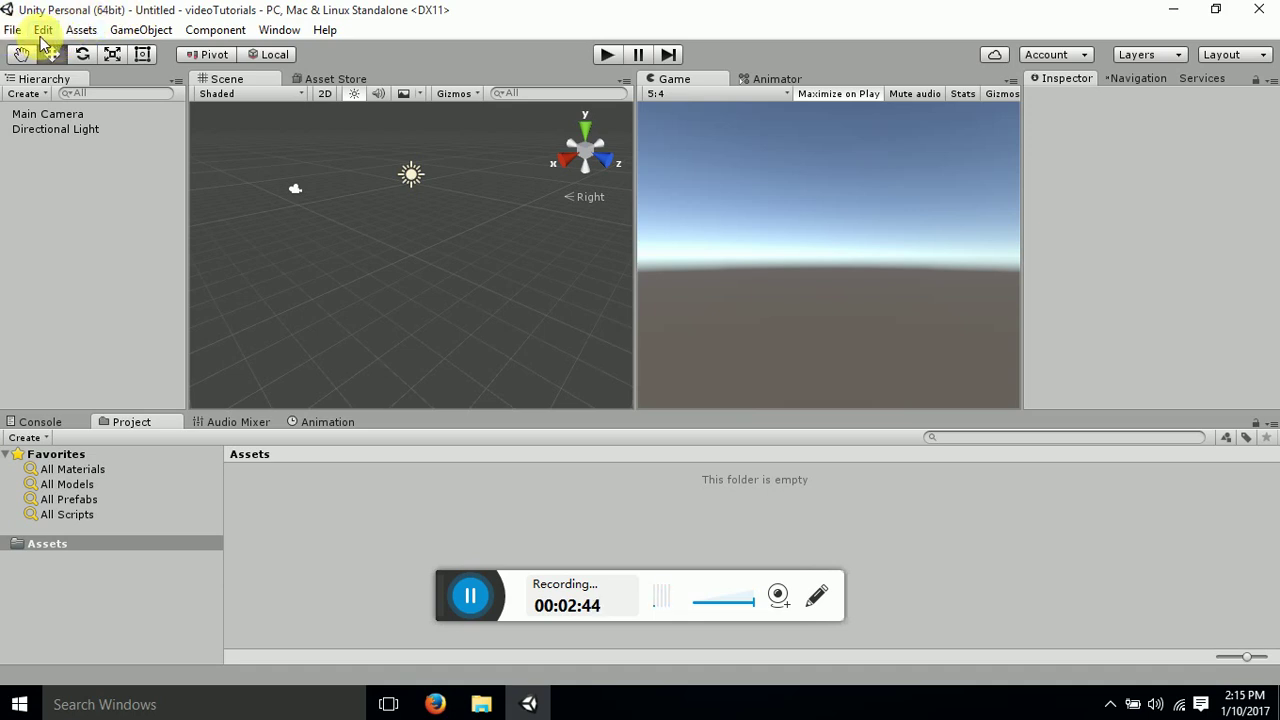
Add a Cube to the scene via GameObject > 3D Object > Cube.
left_click(130, 32)
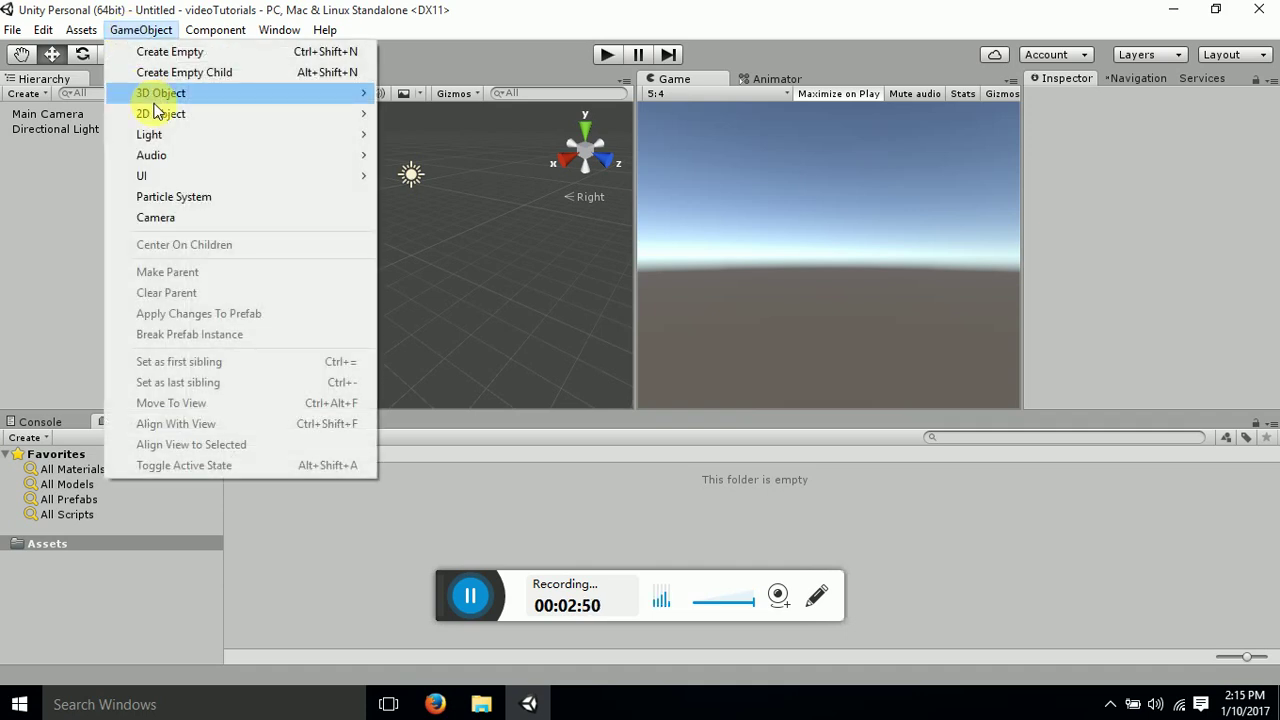
mouse_move(155, 100)
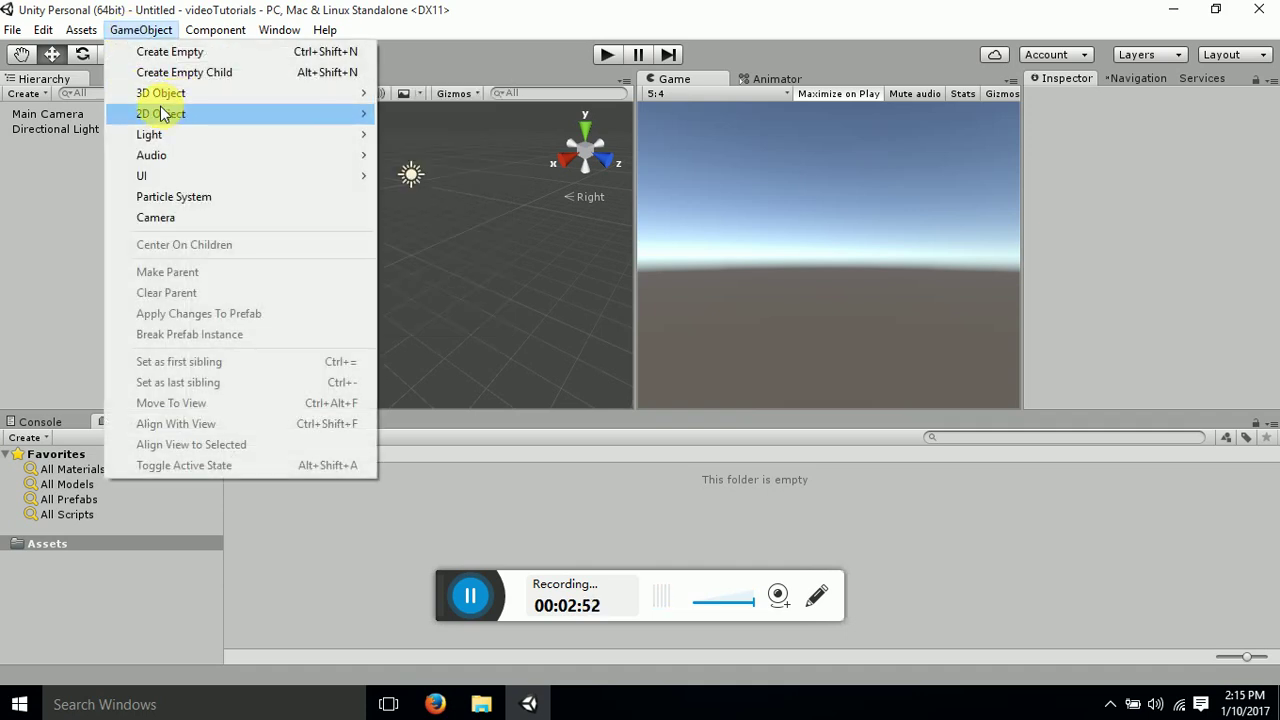
mouse_move(191, 110)
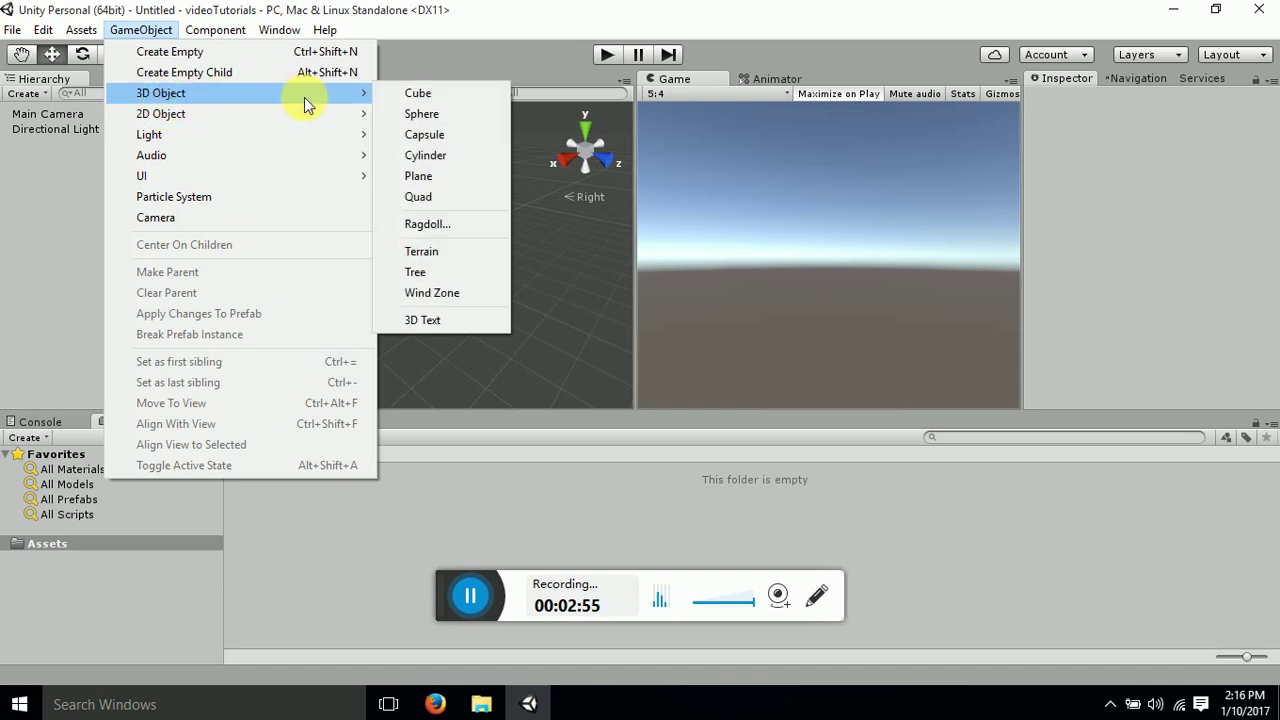
left_click(409, 99)
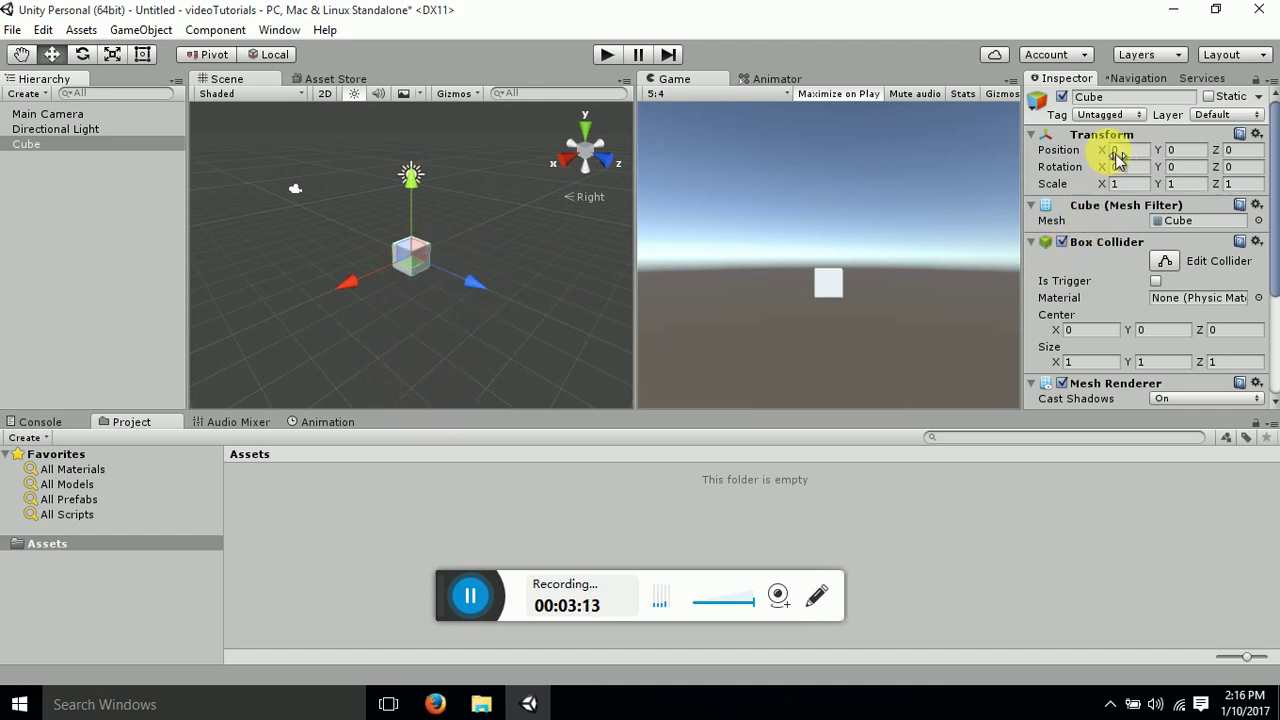
scroll(1096, 268, "down", 5)
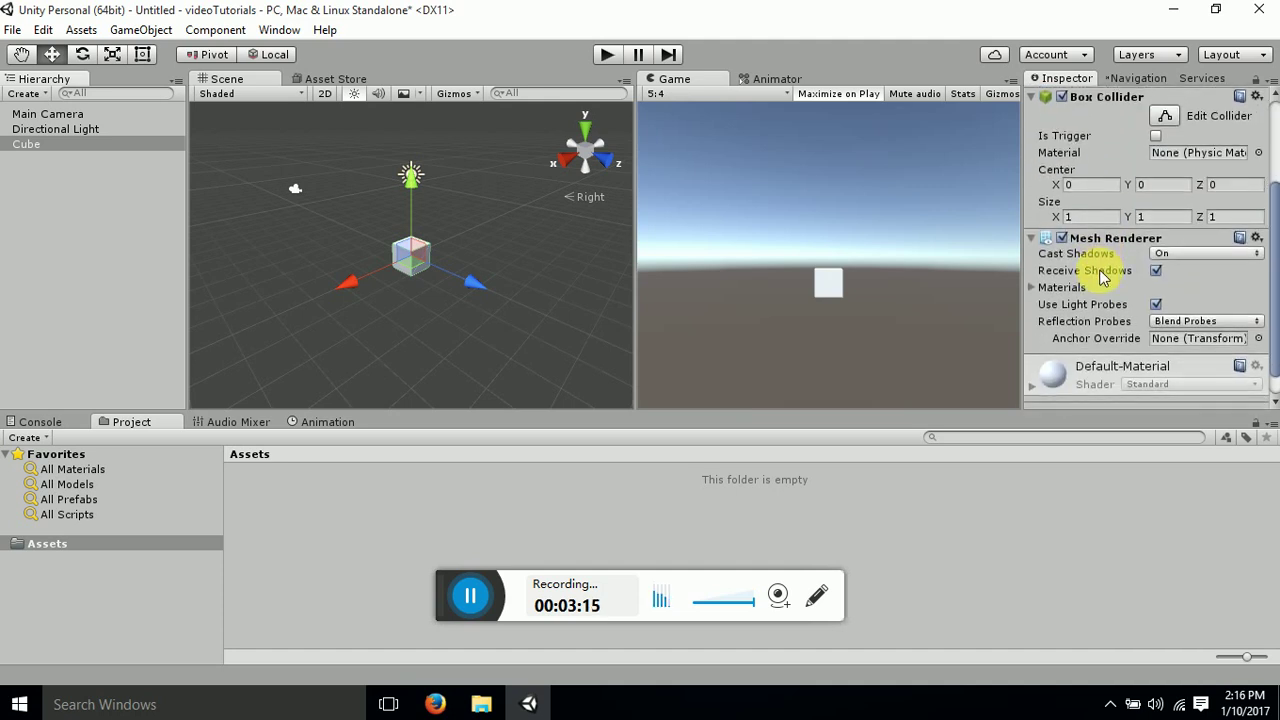
scroll(1117, 268, "down", 1)
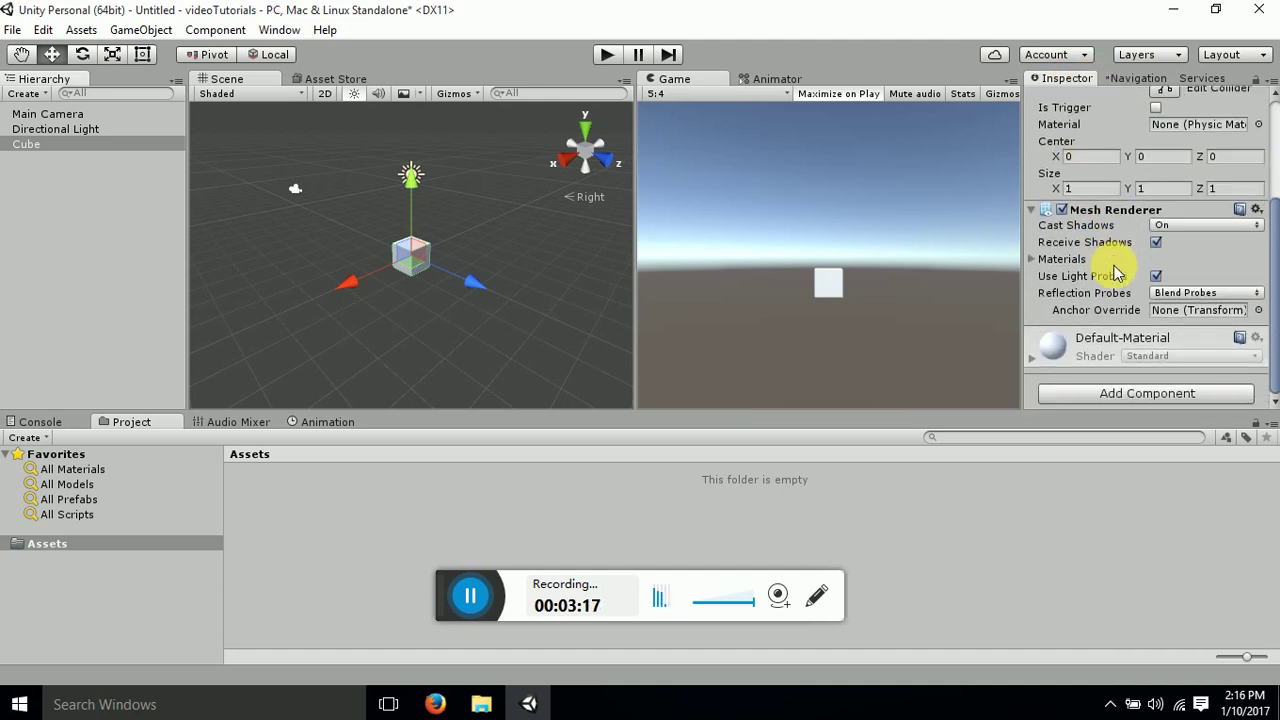
scroll(1117, 272, "up", 5)
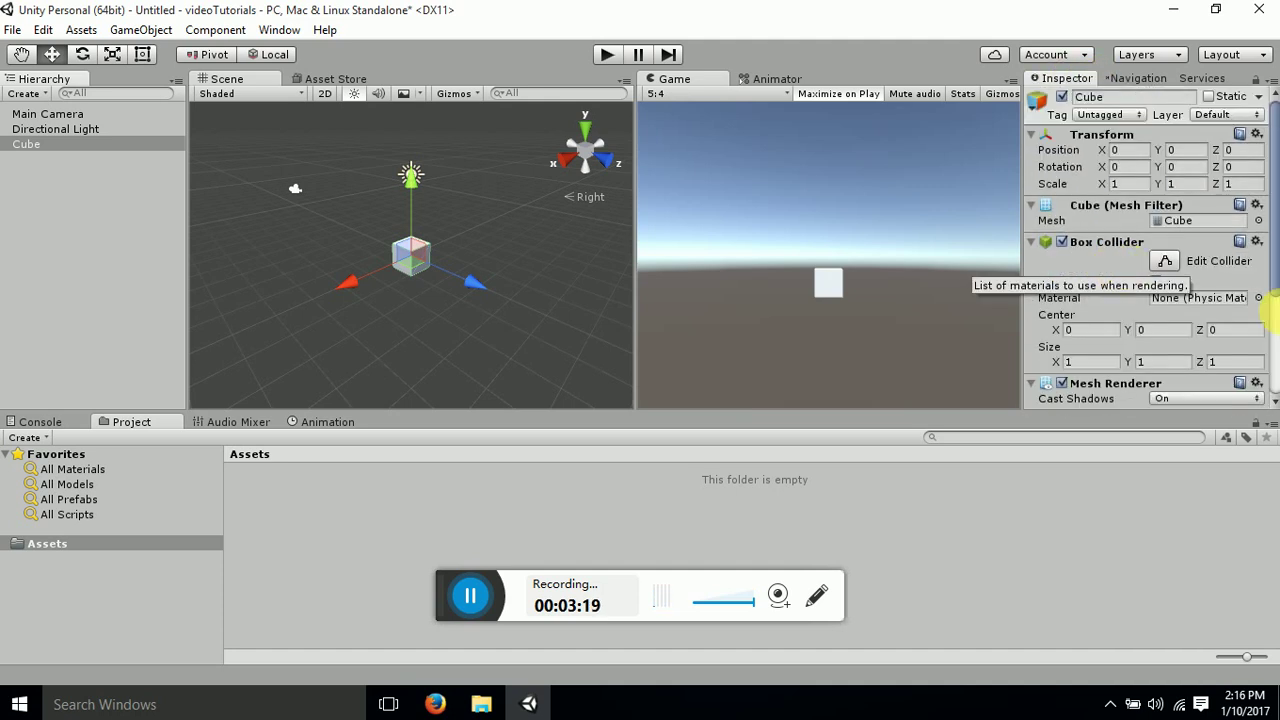
left_click_drag(1276, 273, 1257, 391)
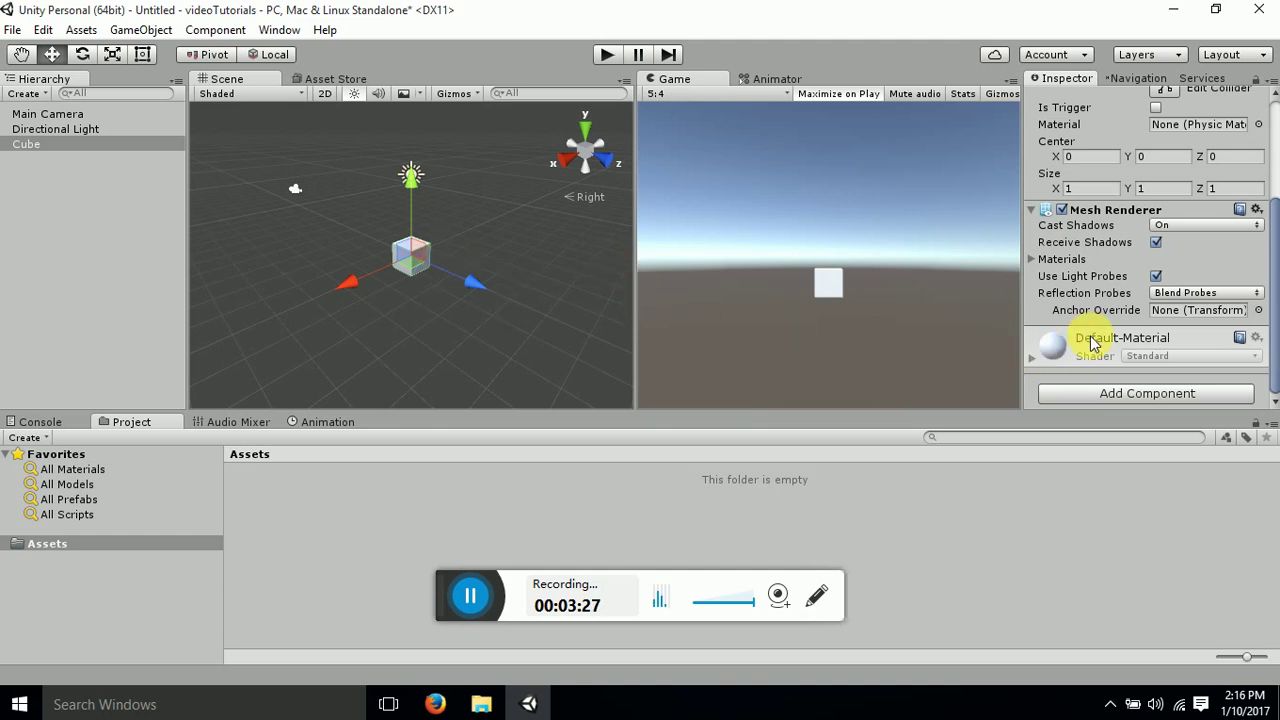
left_click(1033, 362)
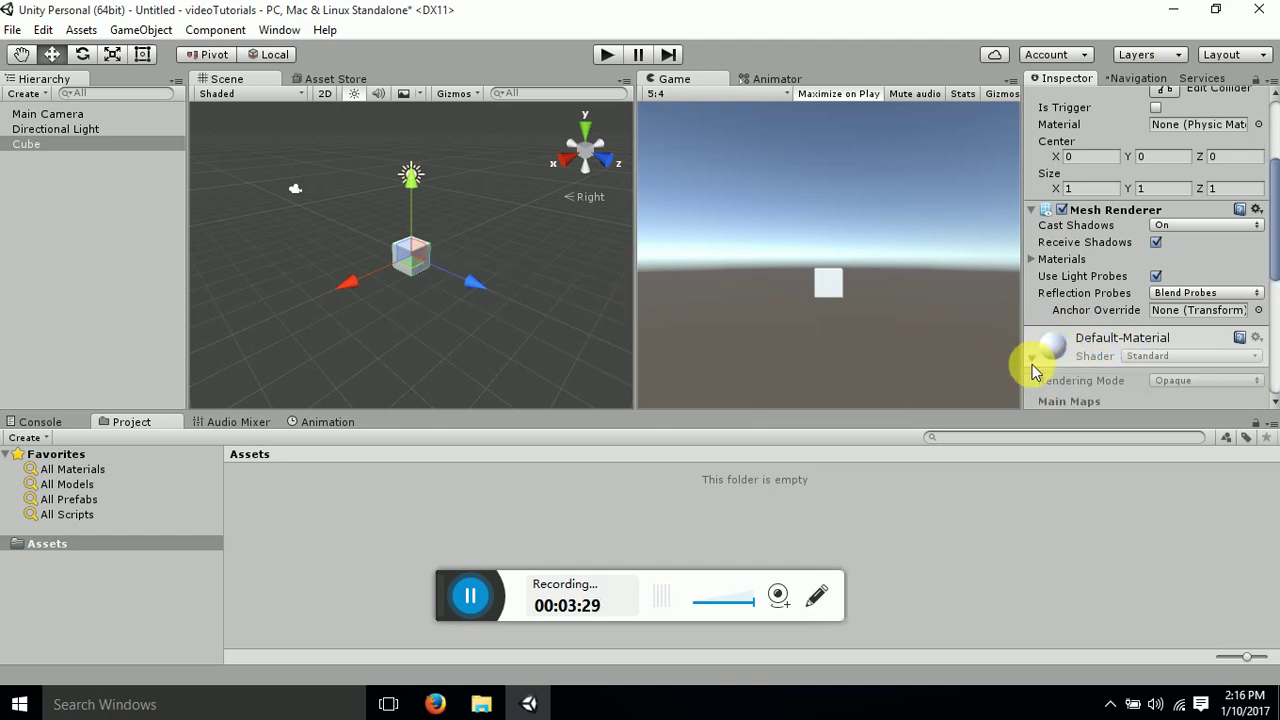
scroll(1110, 368, "down", 5)
scroll(1110, 370, "down", 1)
scroll(1118, 365, "up", 10)
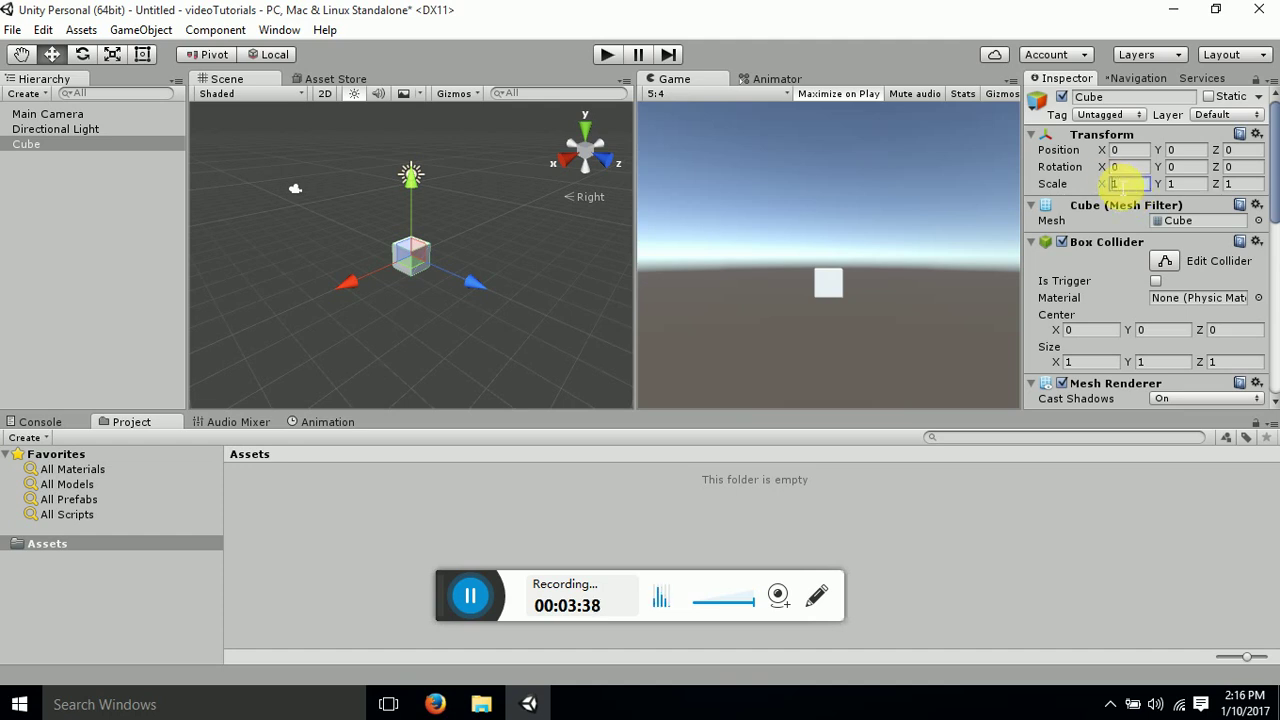
Enter Transform Scale X 2, Y 5, Z 10 for the cube in the Inspector.
left_click(1125, 184)
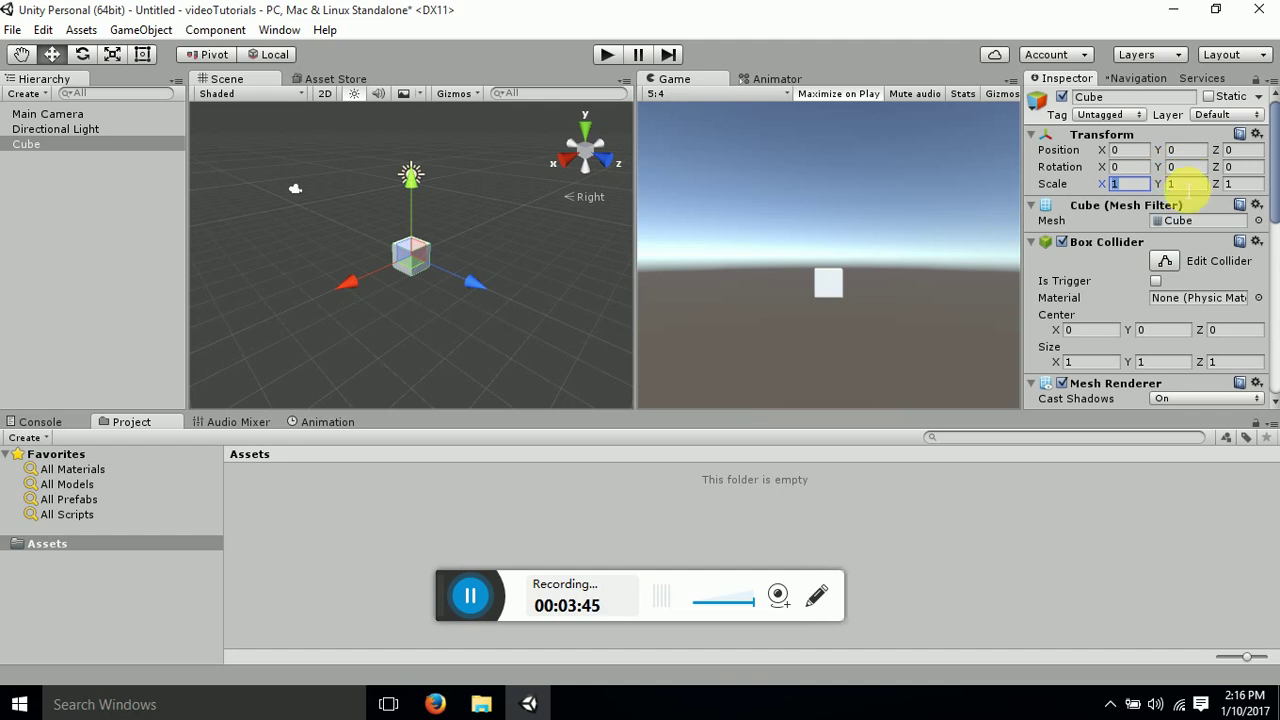
type("2")
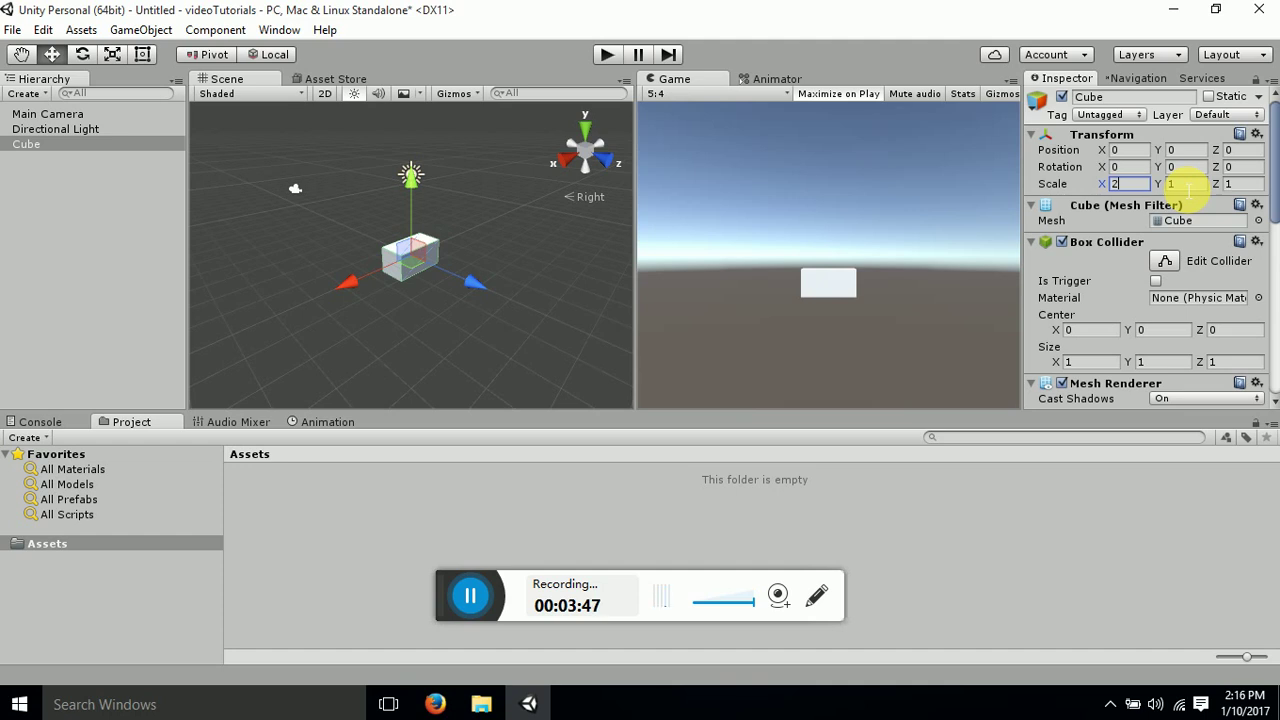
left_click(1185, 184)
type("5")
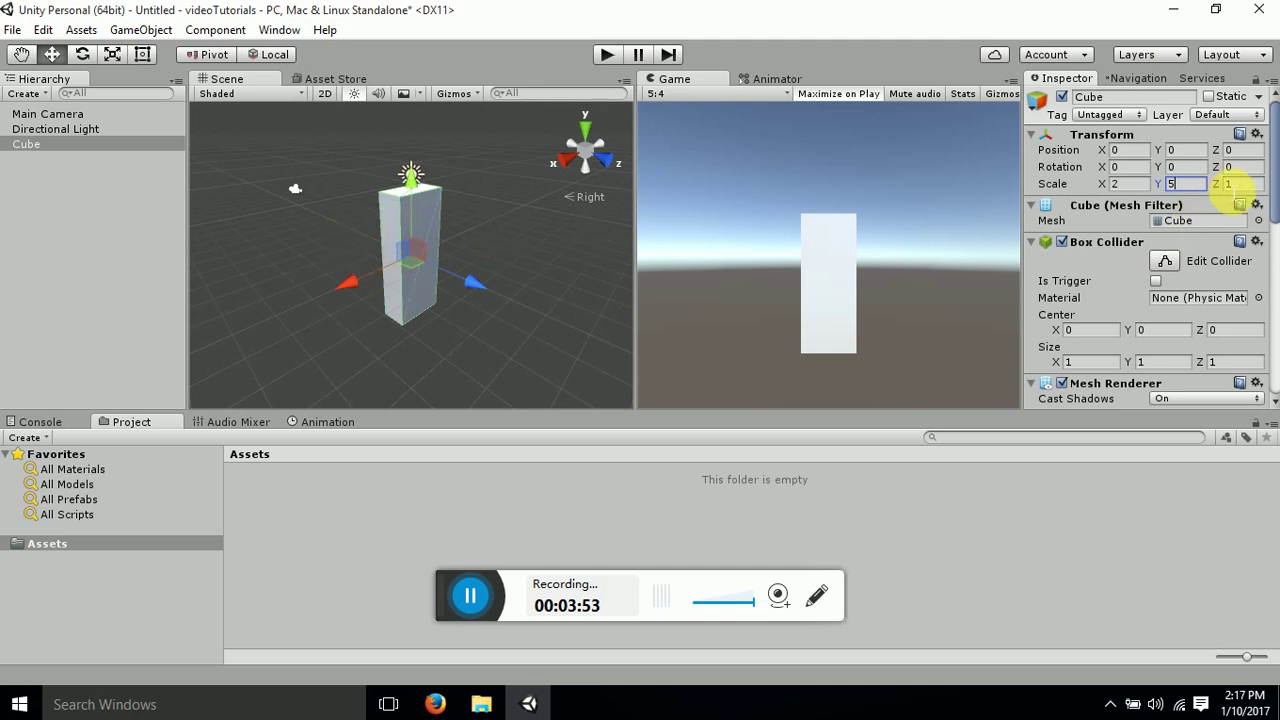
left_click(1248, 185)
type("10")
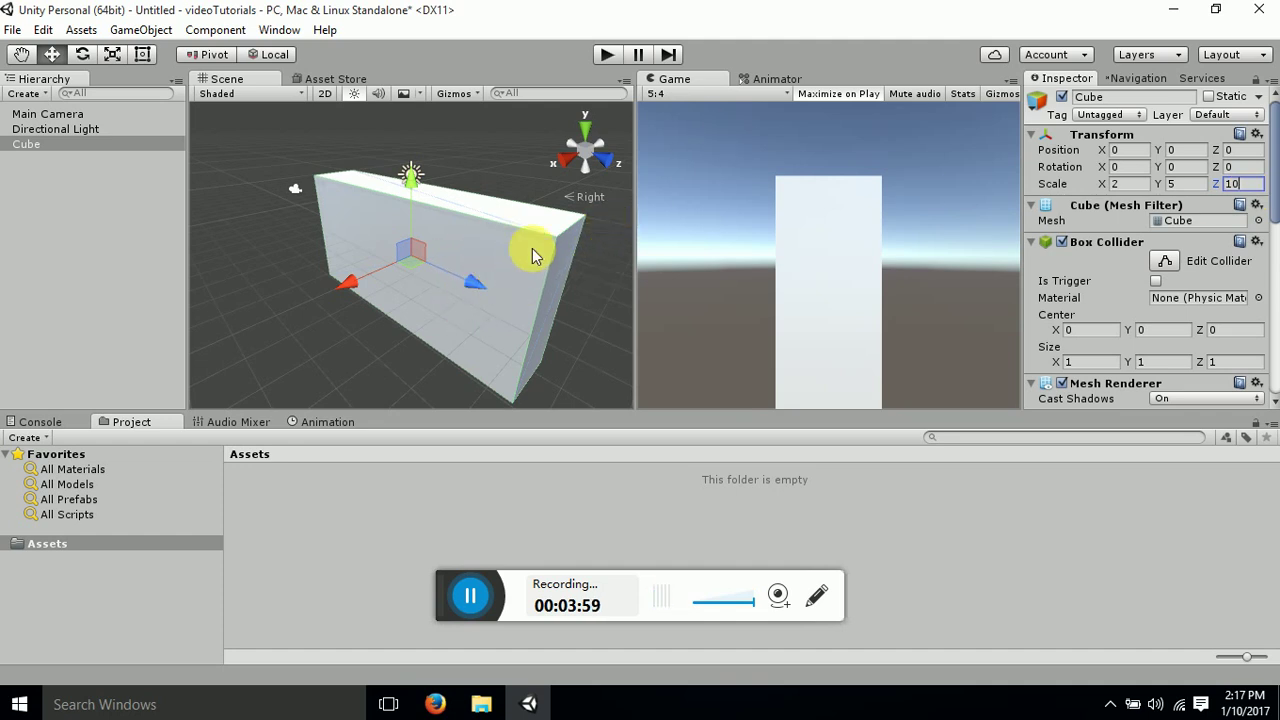
Enter Transform Rotation X 30, Y 50, Z 10 for the cube in the Inspector.
left_click(1136, 168)
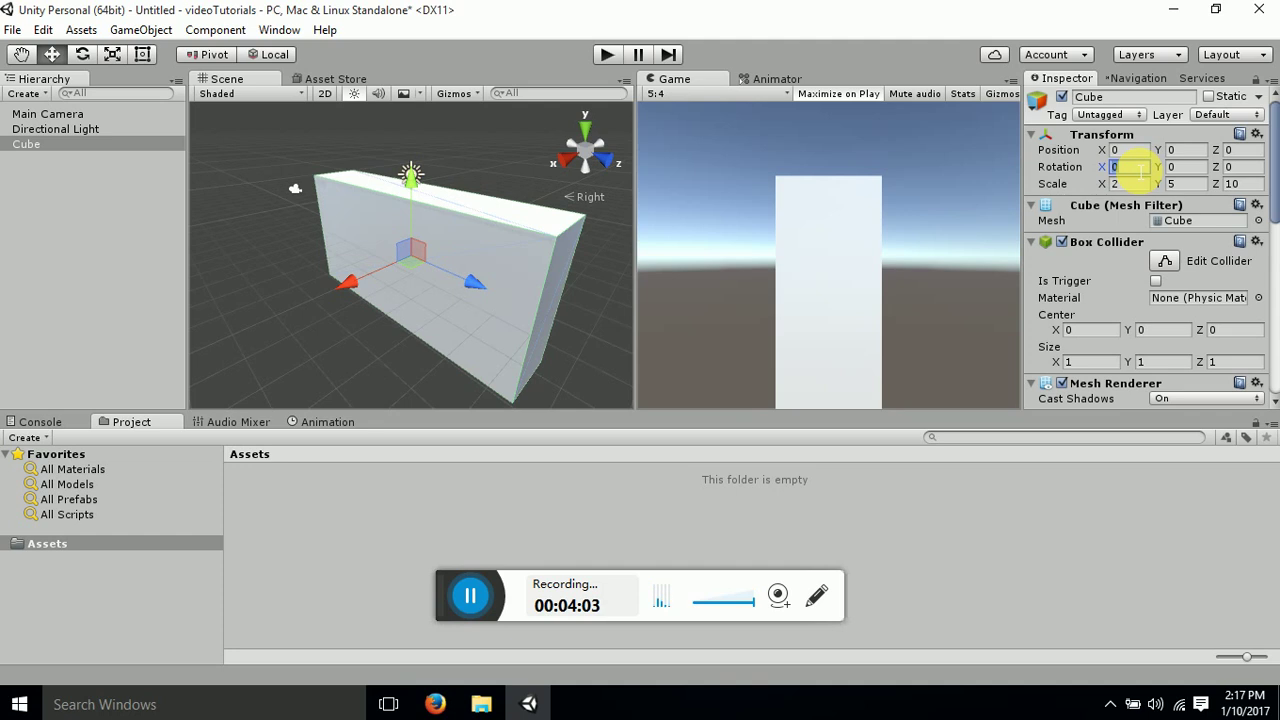
type("30")
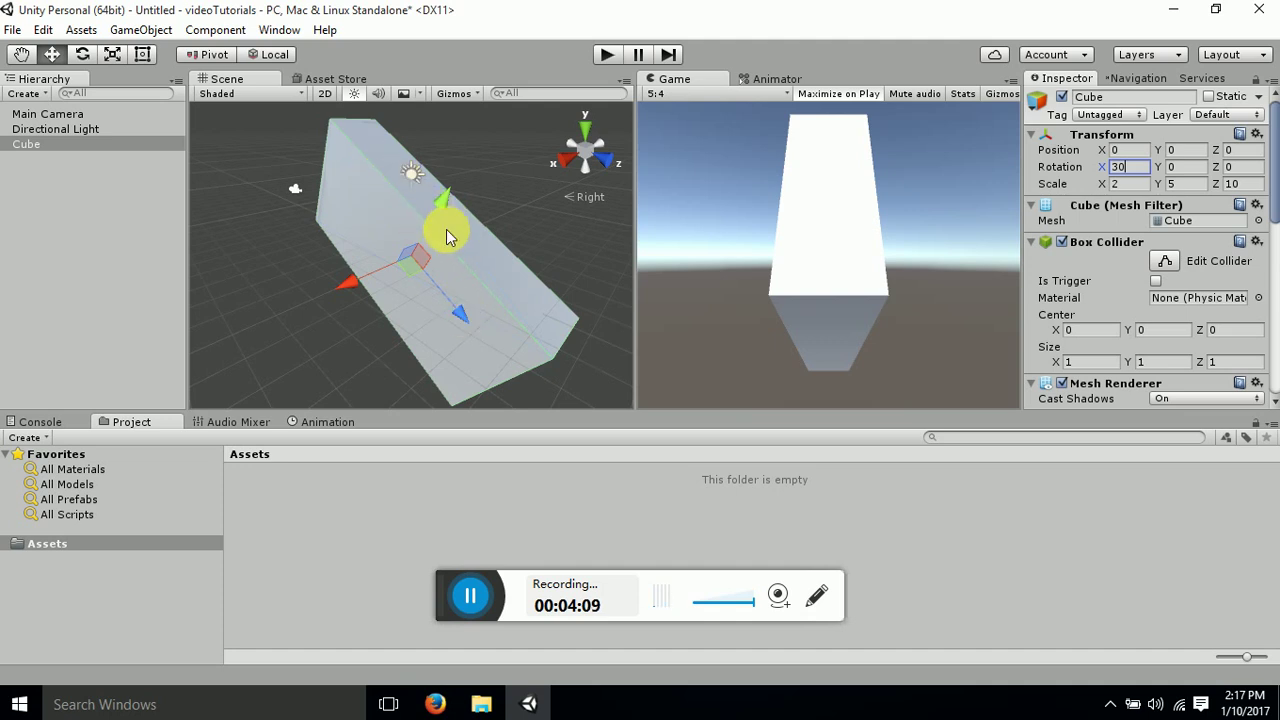
left_click(1200, 168)
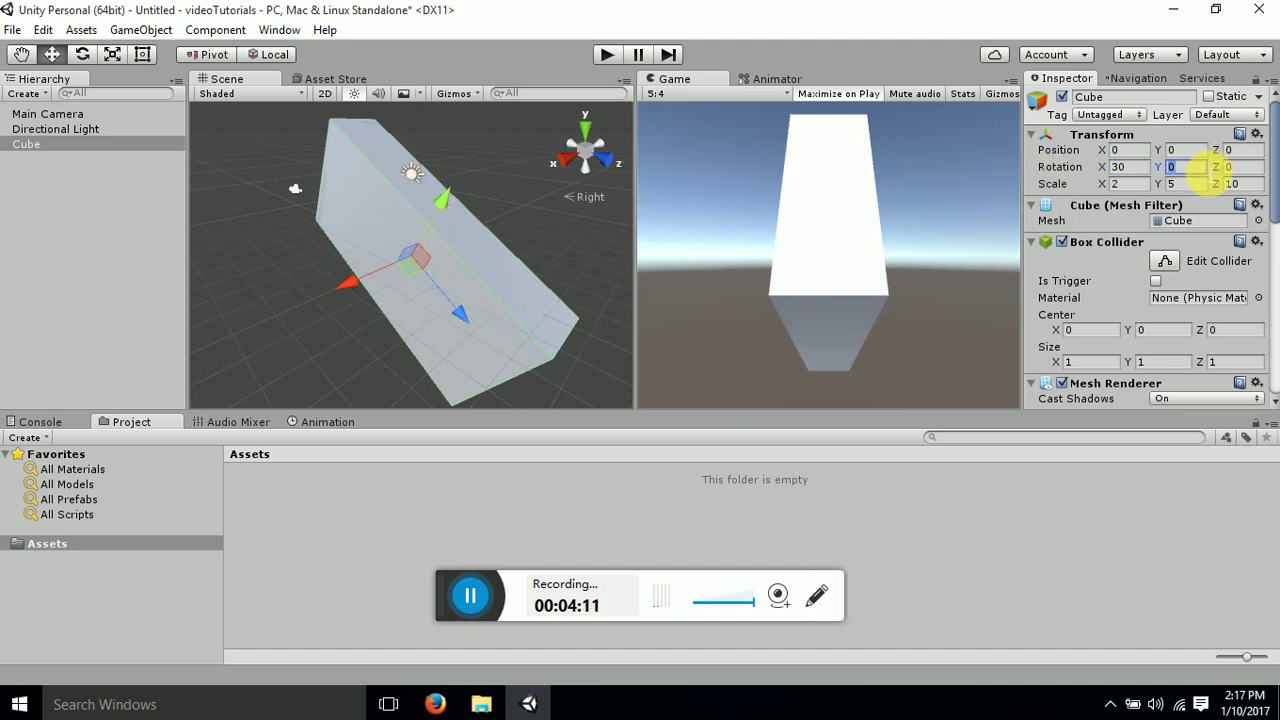
type("5")
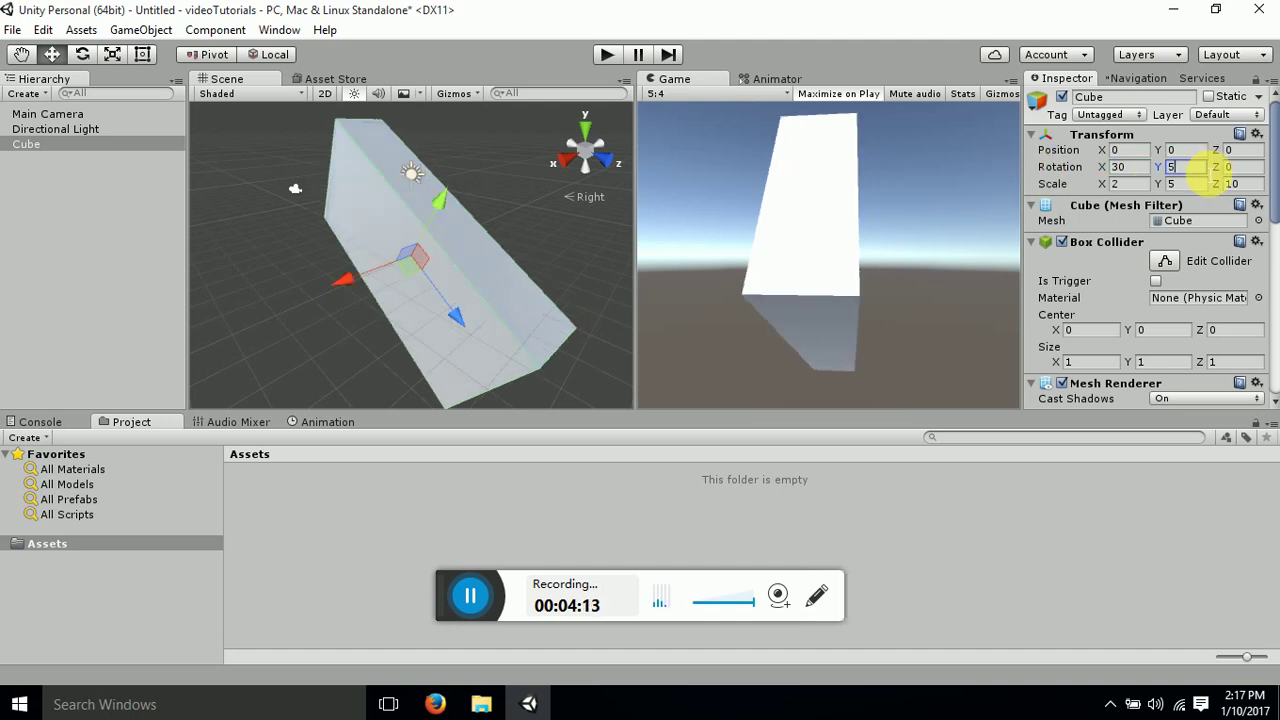
type("0")
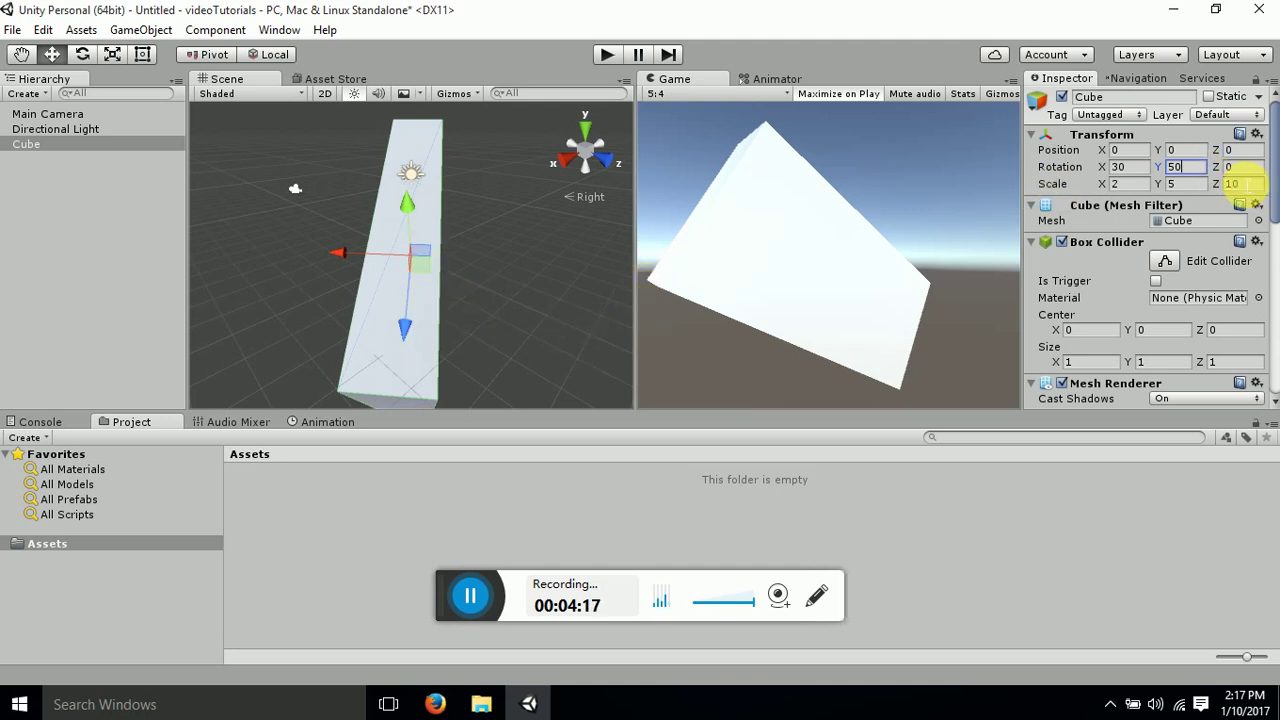
left_click(1238, 167)
type("10")
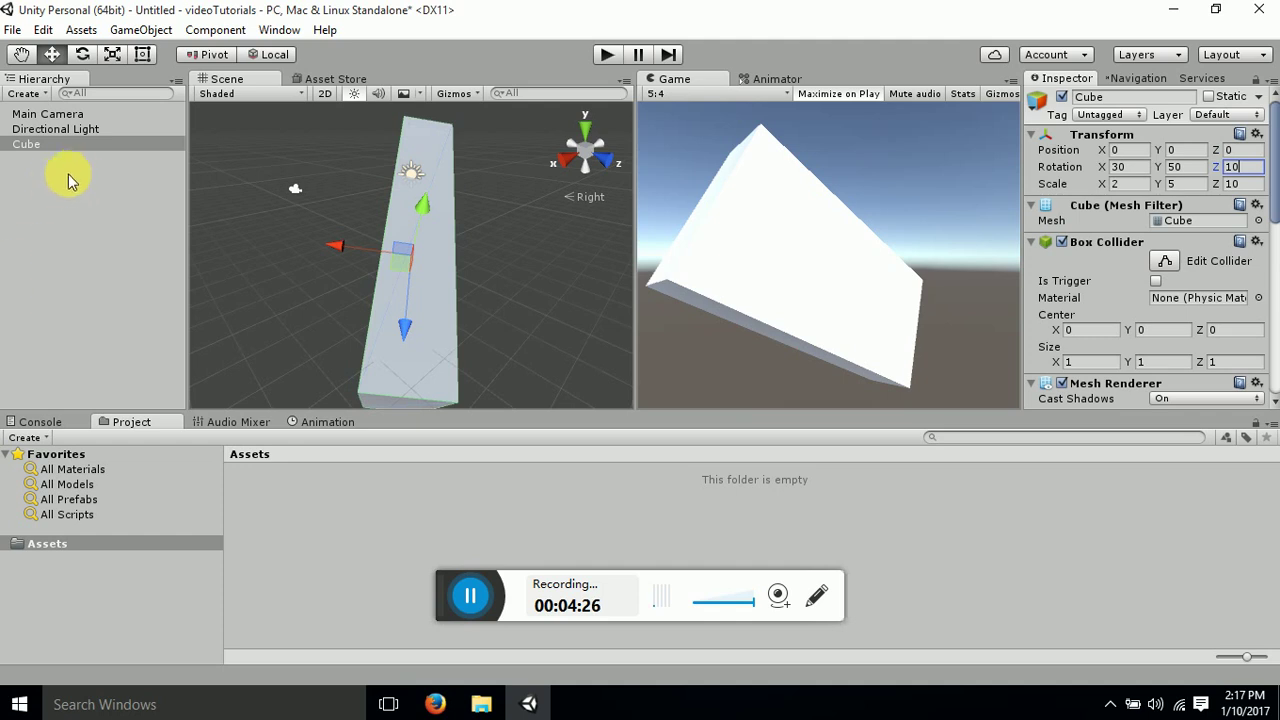
left_click(57, 141)
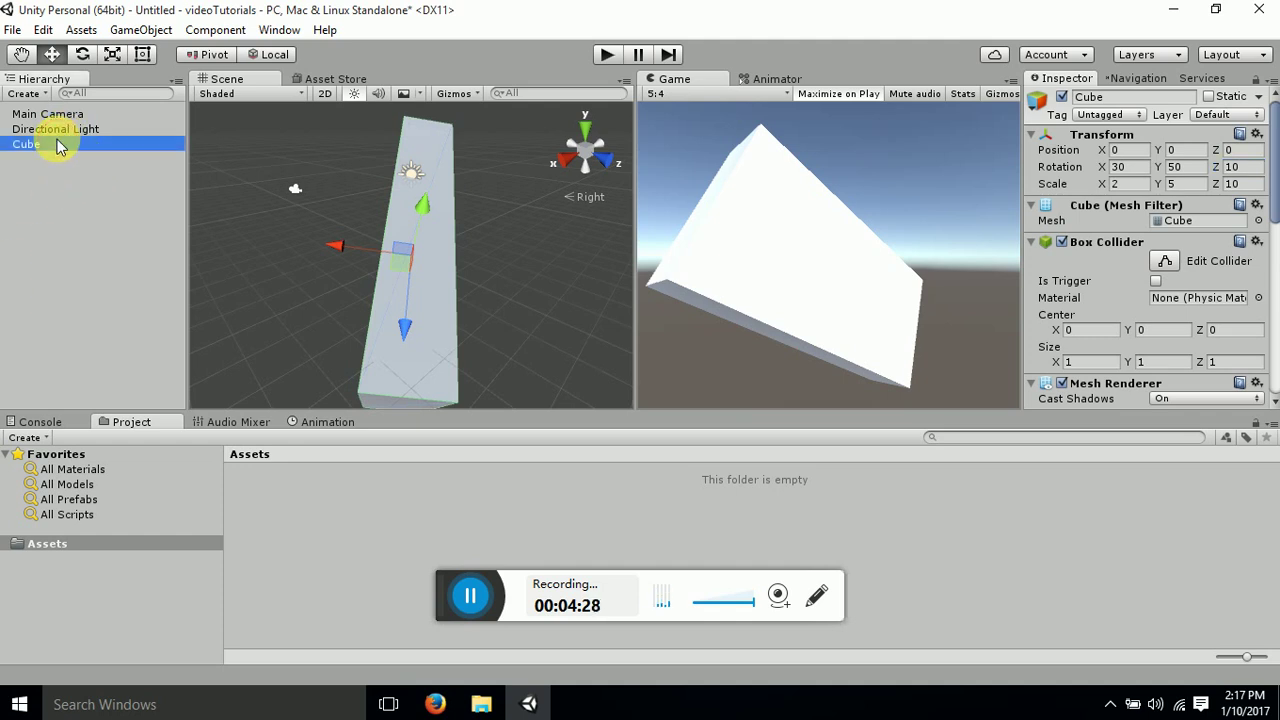